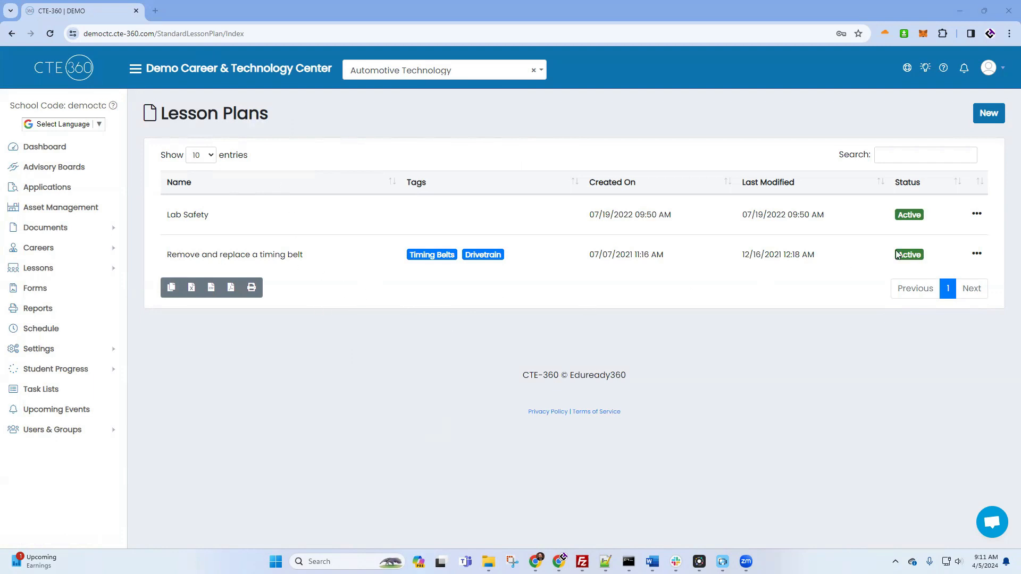
Step: Open the "Remove and replace a timing belt" lesson plan for editing
click(977, 254)
click(917, 272)
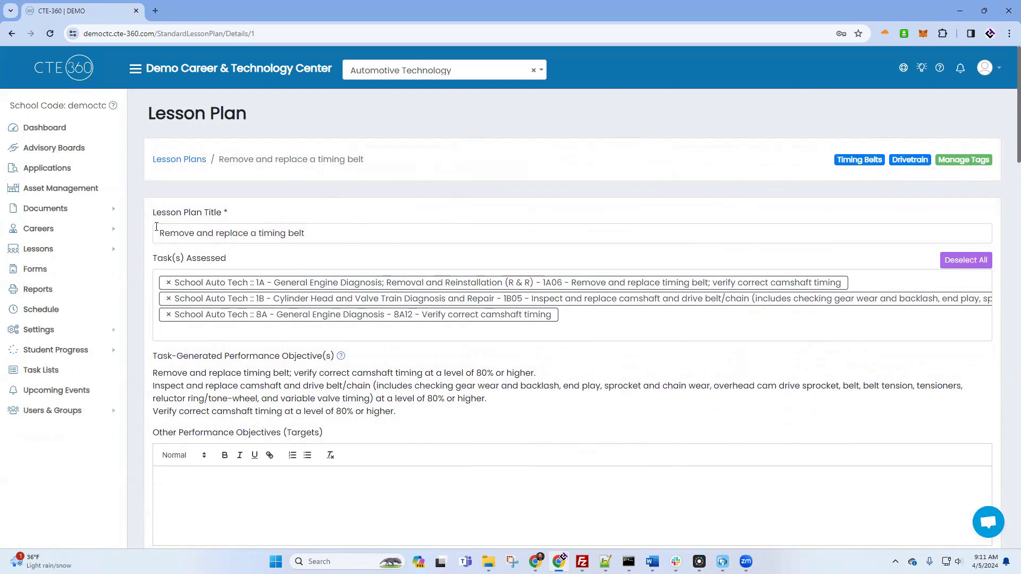
click(371, 228)
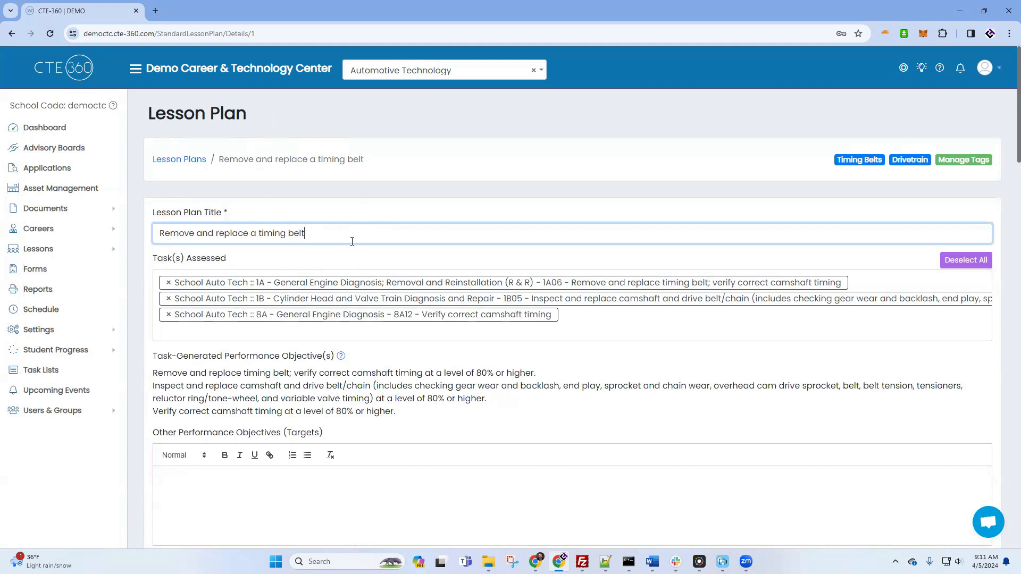
Step: Examine the selectable tasks under Task(s) Assessed, the performance objectives and the PA Core Standards Addressed
click(598, 326)
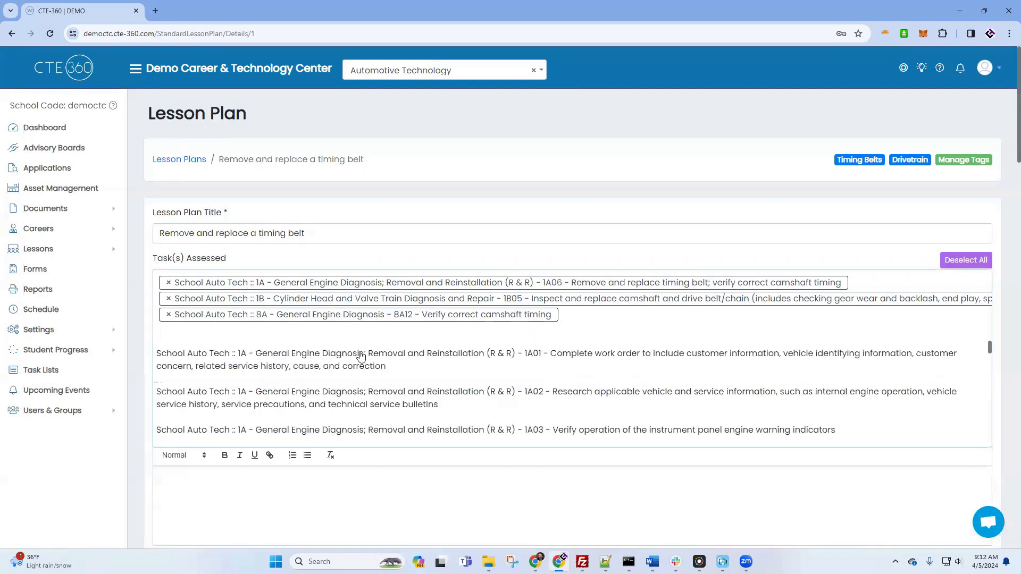
scroll(348, 397, down, 3)
scroll(348, 398, up, 3)
click(395, 263)
scroll(396, 263, down, 2)
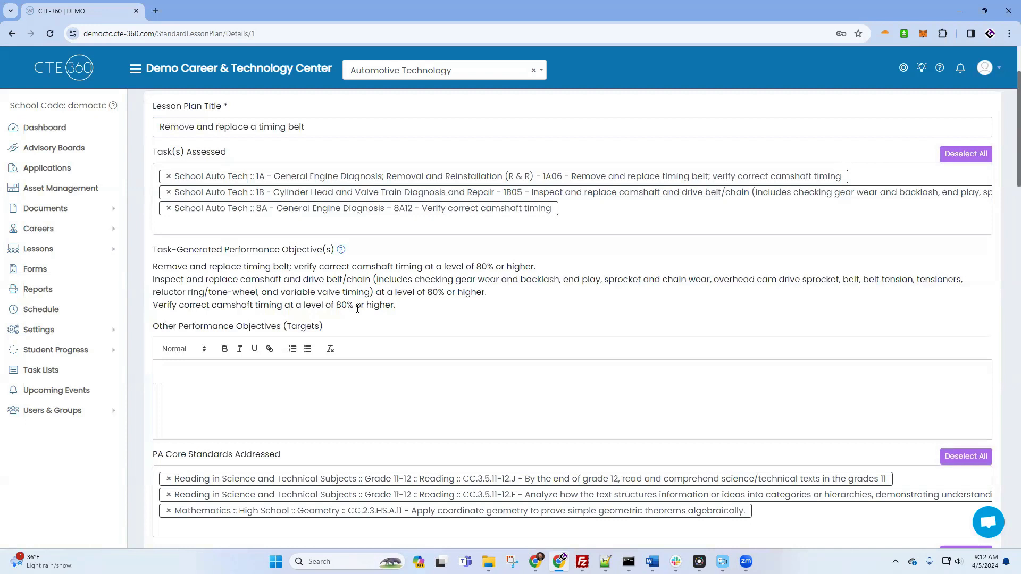
scroll(224, 262, down, 2)
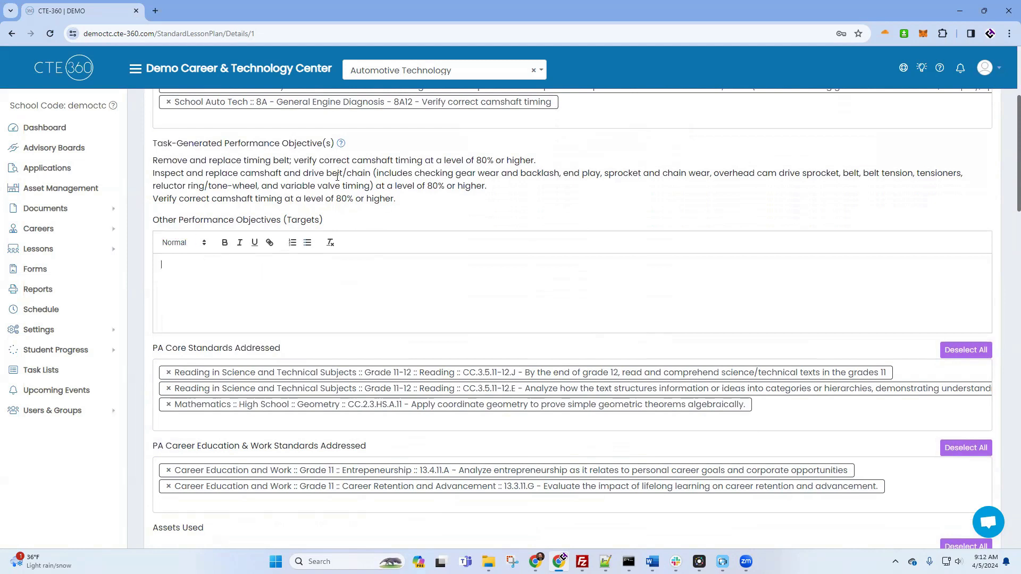
scroll(337, 176, down, 3)
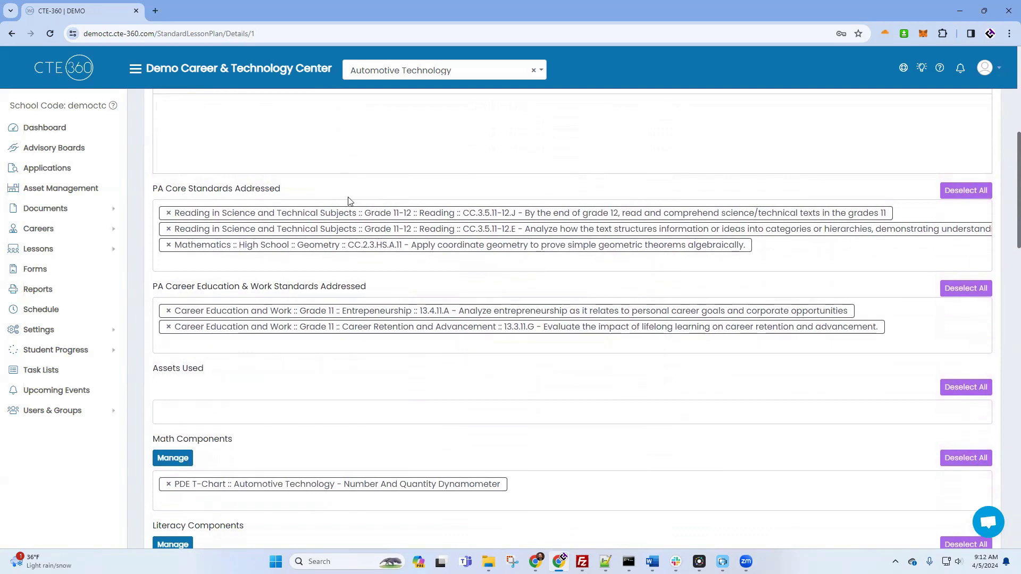
click(491, 270)
click(509, 153)
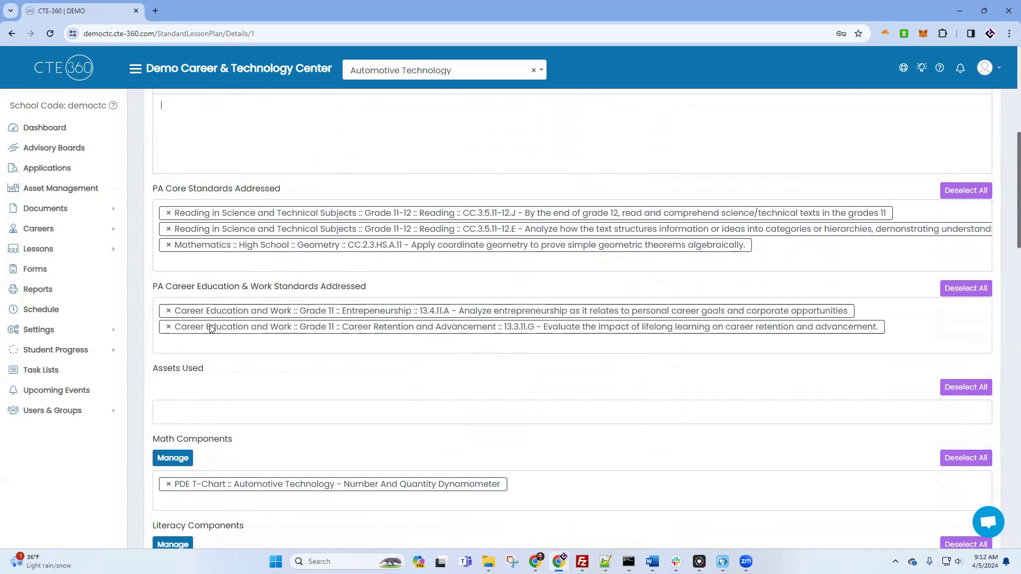
Step: Add the Nationwide NW-2-9KFP 2-Post Car Lift to the lesson plan's Assets Used
scroll(296, 335, down, 2)
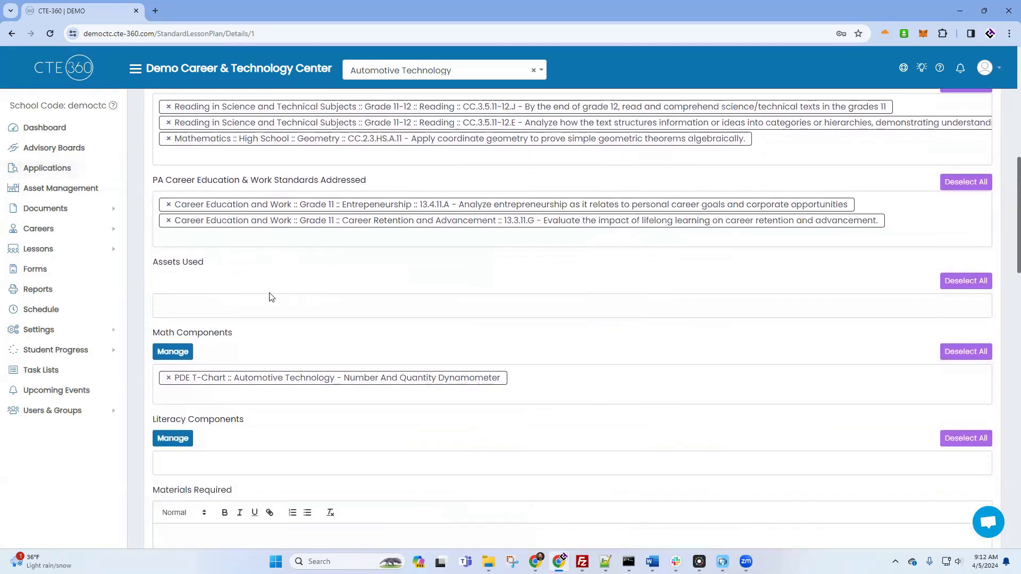
click(215, 303)
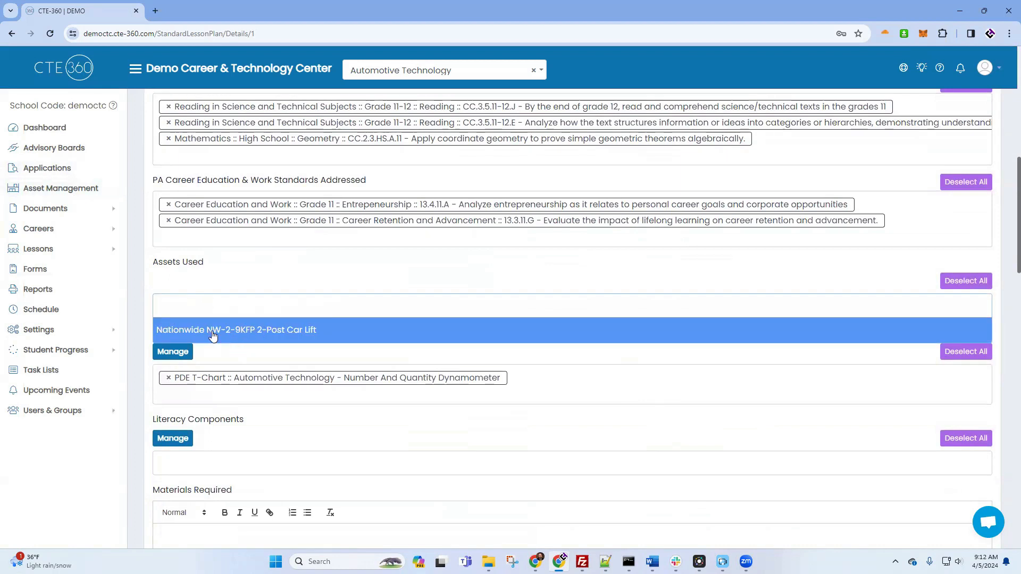
click(272, 330)
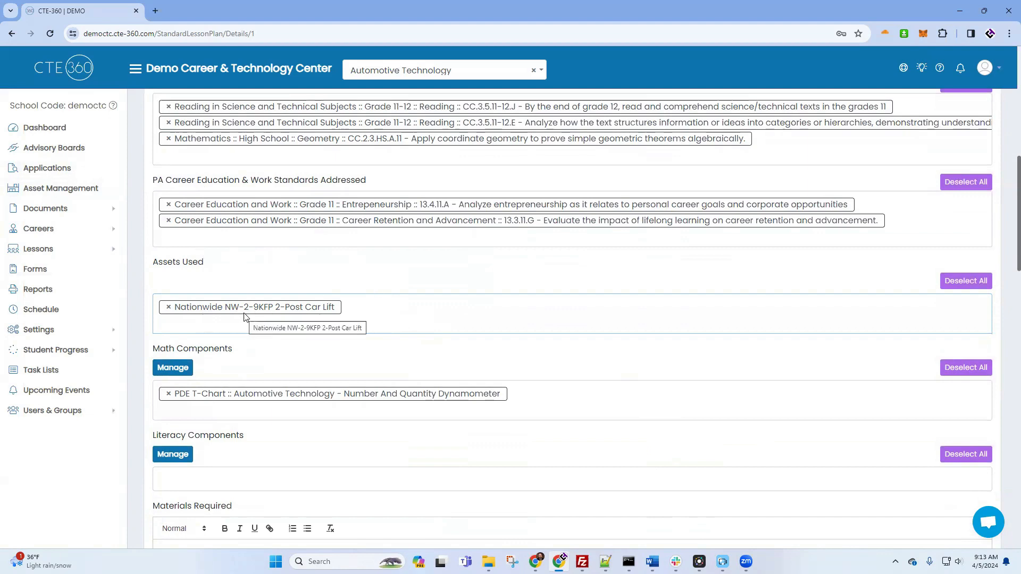
scroll(327, 311, up, 2)
scroll(319, 314, down, 2)
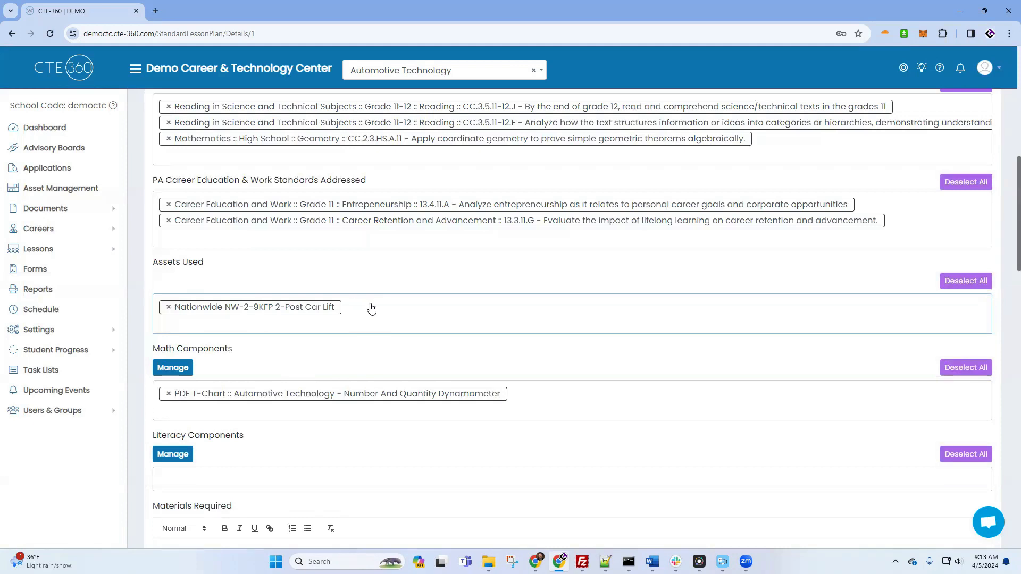
Step: View the PDE T-Chart of the first "Automotive Technology - Number And Quantity Dynamometer" math component and return to the lesson plan
scroll(371, 307, down, 2)
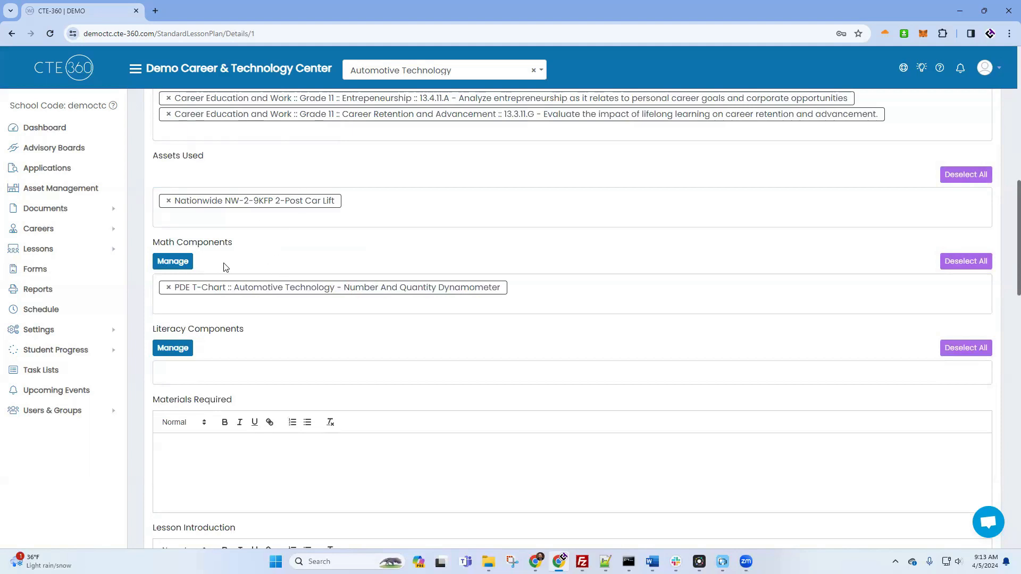
click(175, 262)
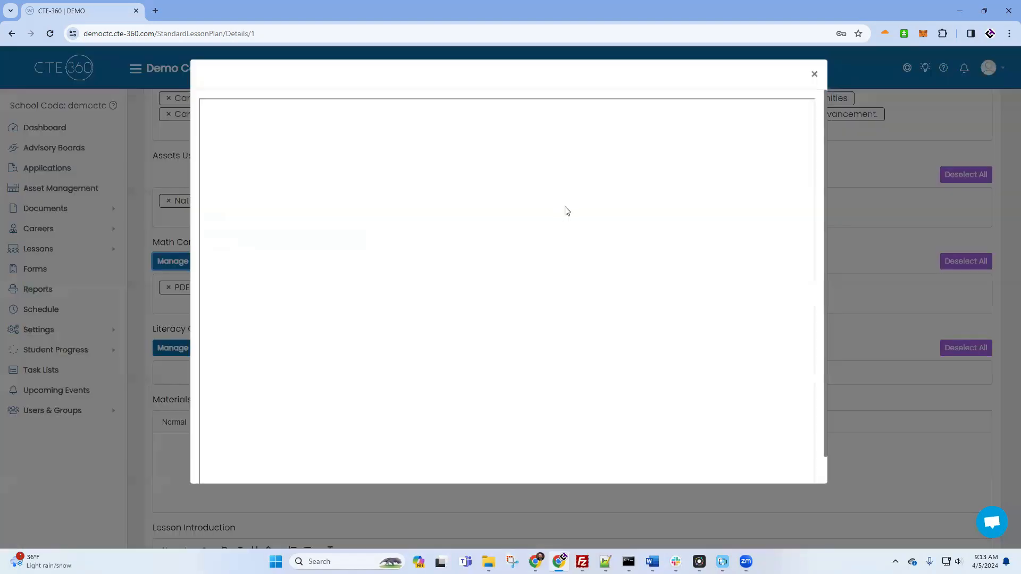
click(768, 222)
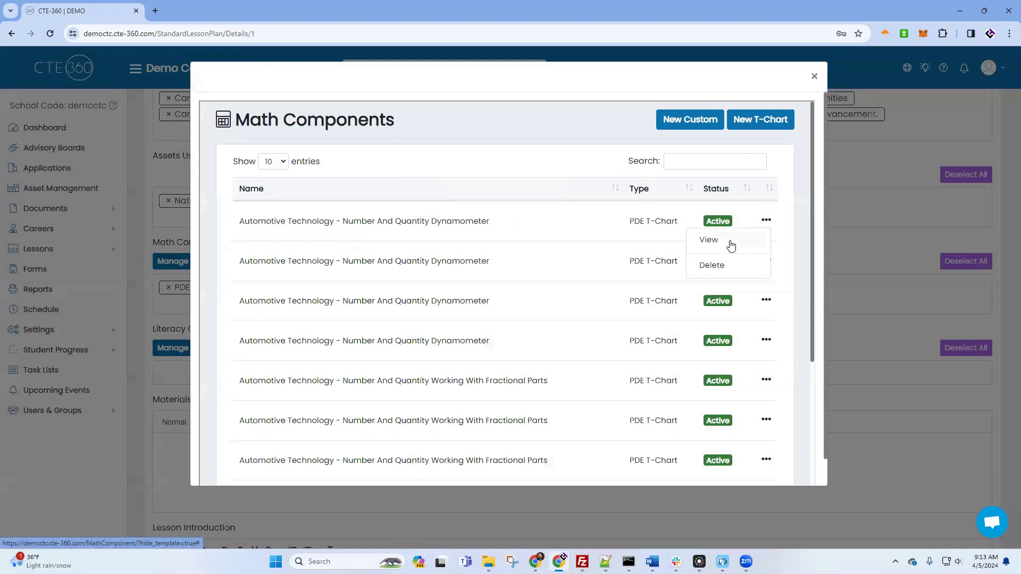
click(733, 240)
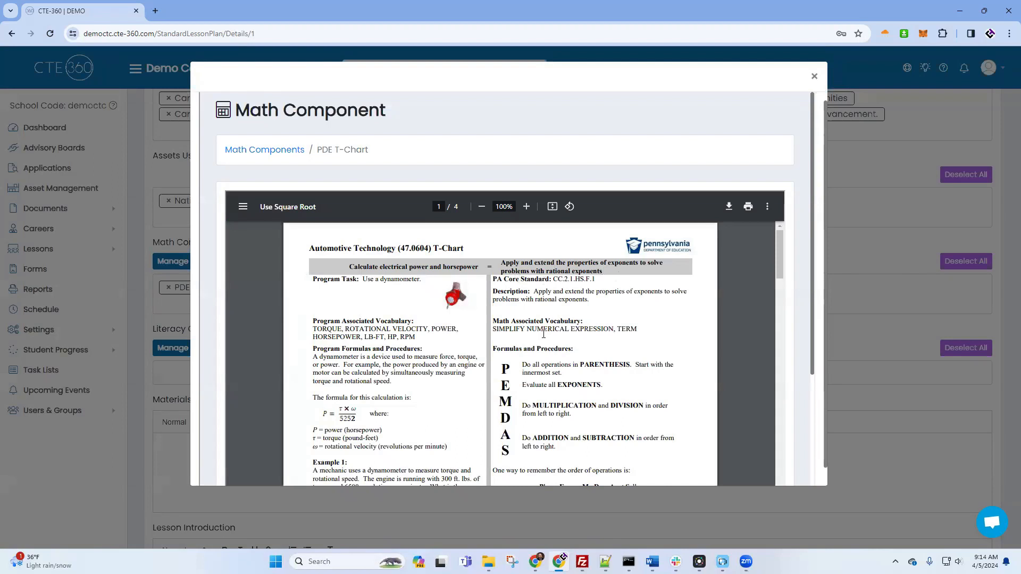
scroll(529, 314, down, 2)
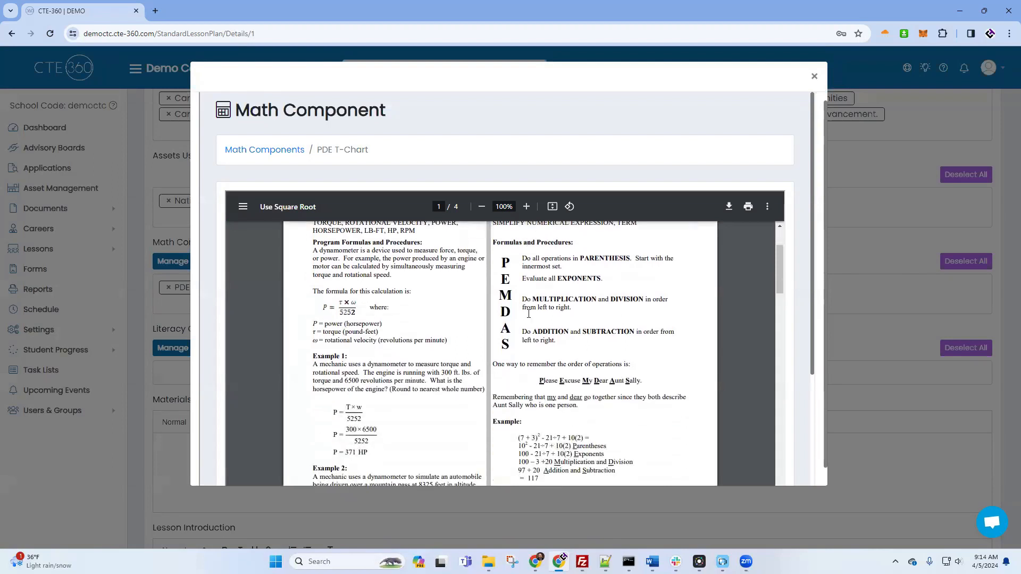
scroll(529, 314, up, 2)
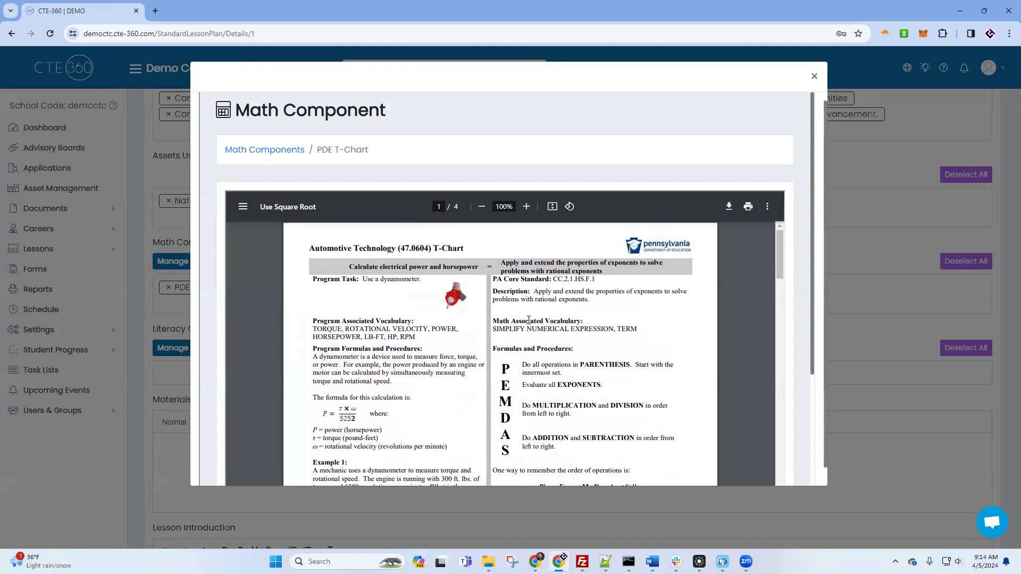
scroll(400, 363, down, 1)
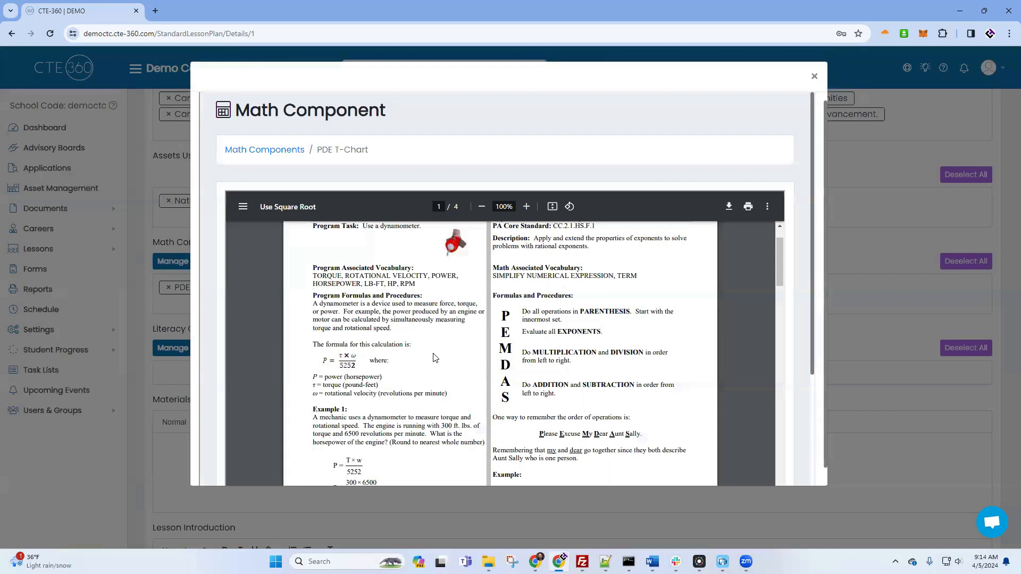
scroll(355, 329, up, 1)
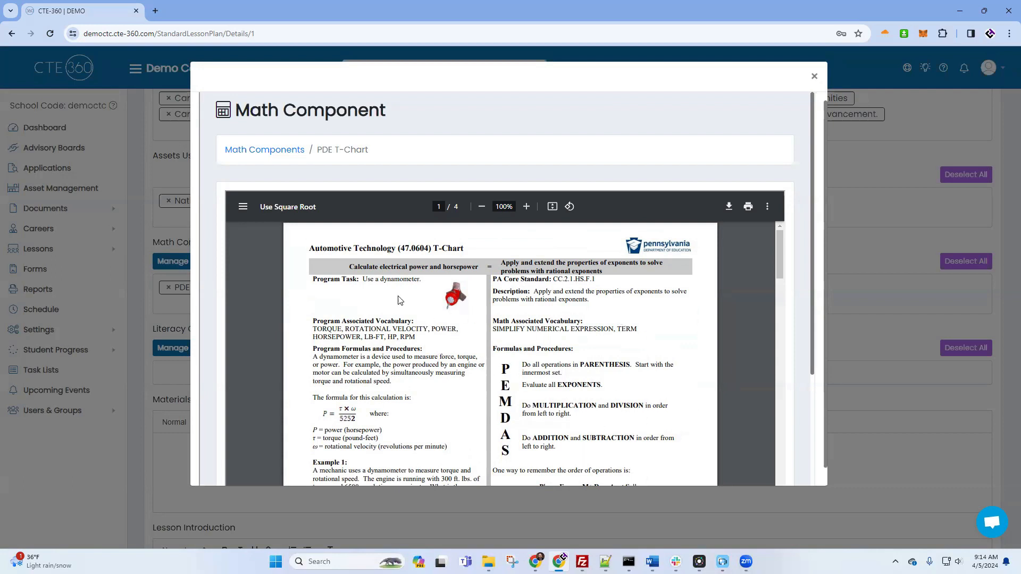
click(815, 76)
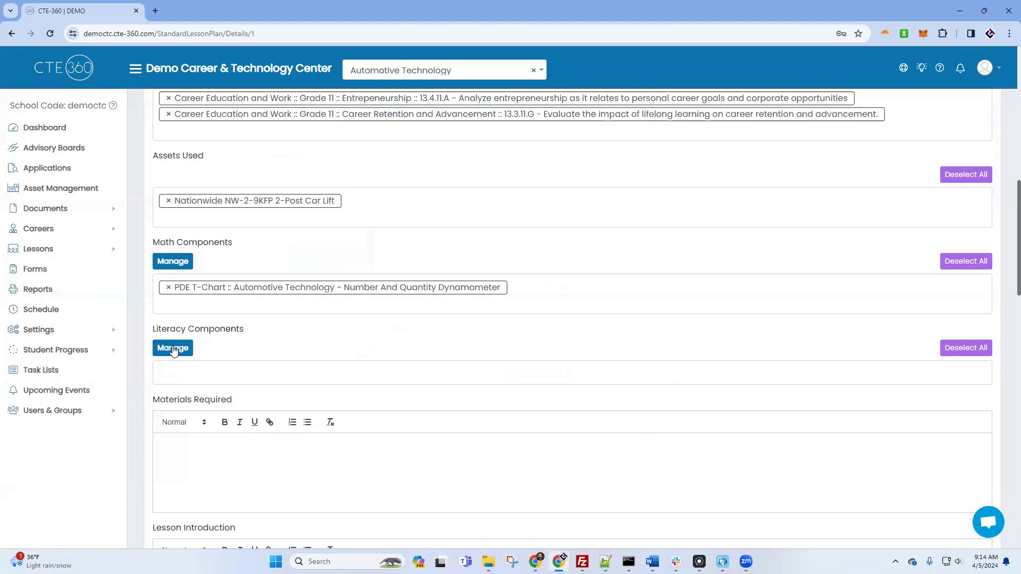
Step: Look over the lesson plan sections from Literacy Components and Materials Required through Instructional Procedures to Teaching Strategies Used
scroll(376, 298, down, 2)
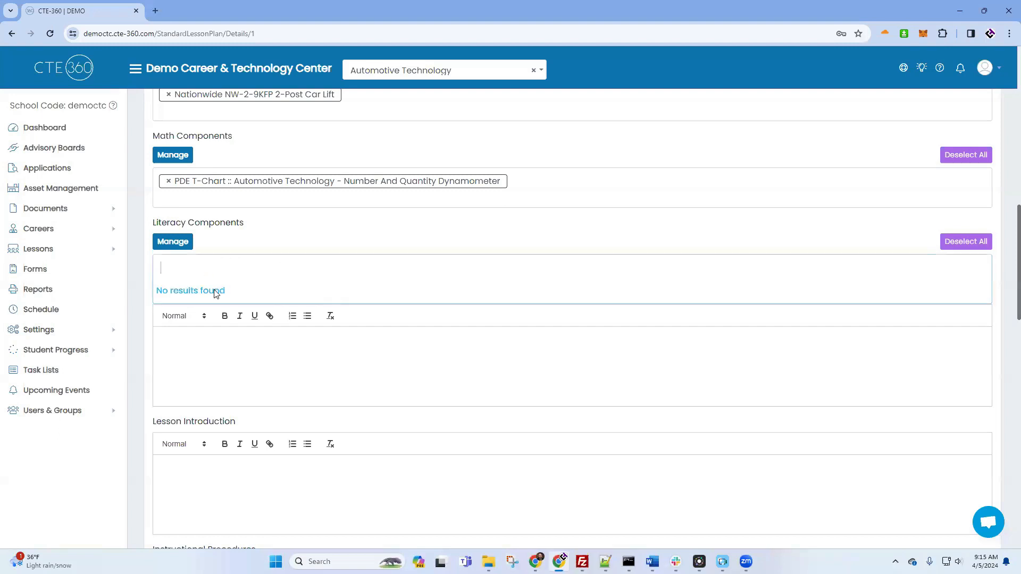
click(292, 222)
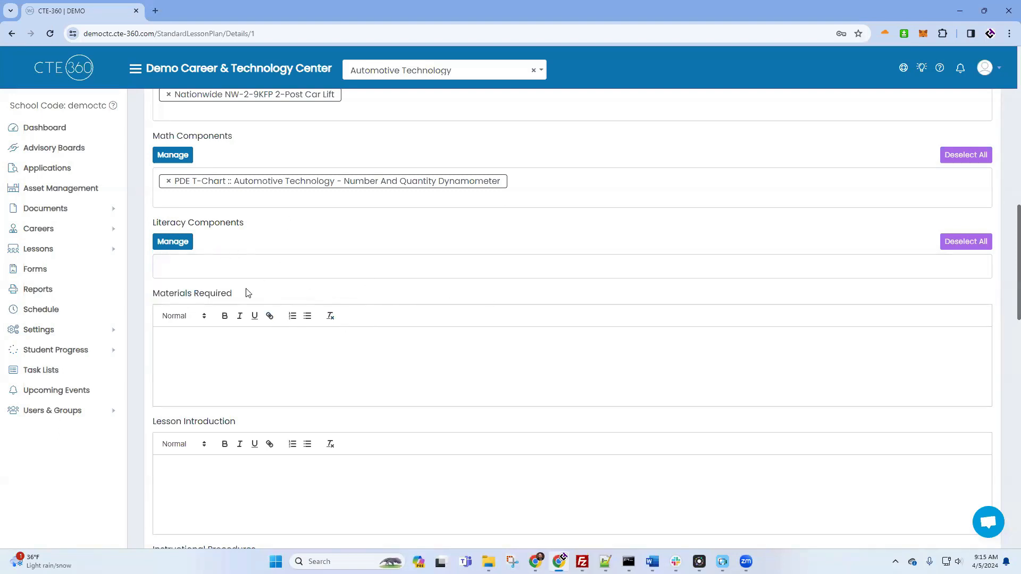
scroll(212, 303, down, 1)
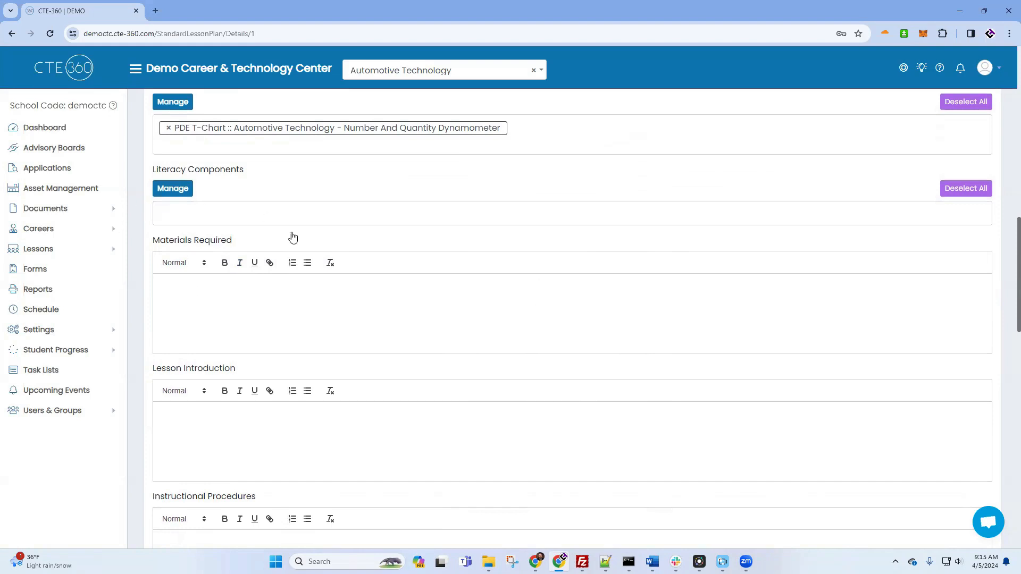
scroll(199, 302, down, 2)
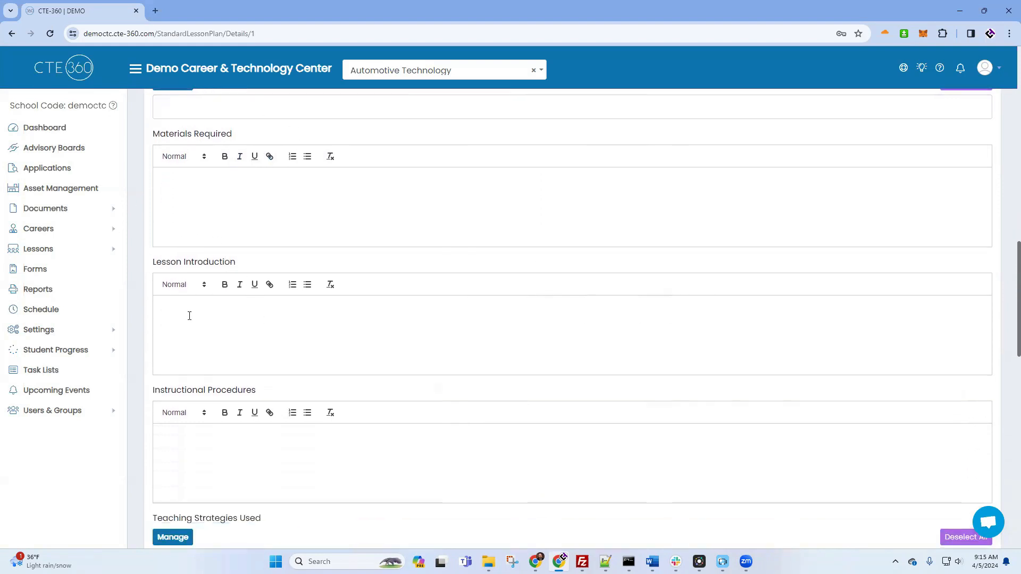
scroll(218, 316, down, 3)
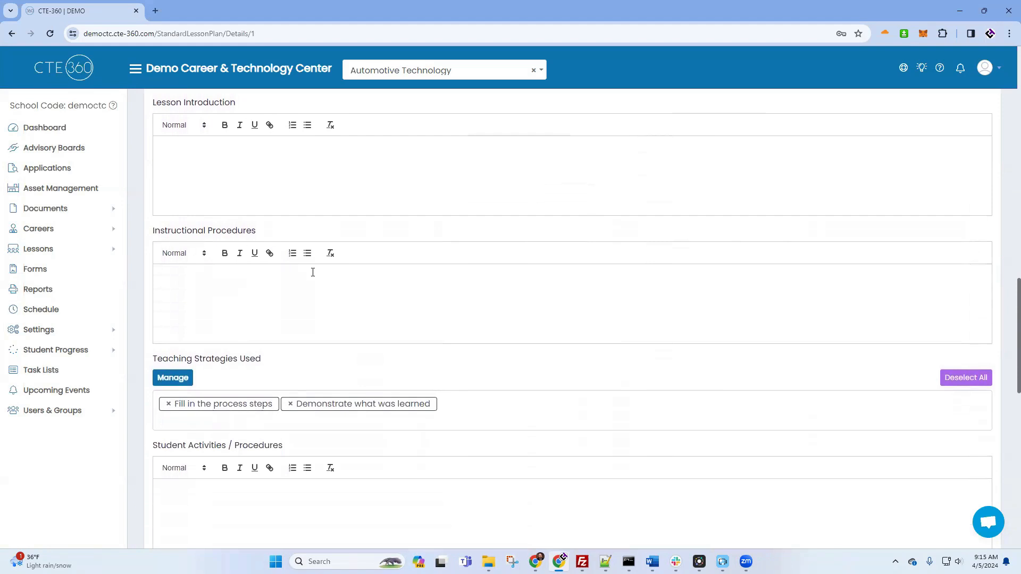
scroll(286, 282, down, 1)
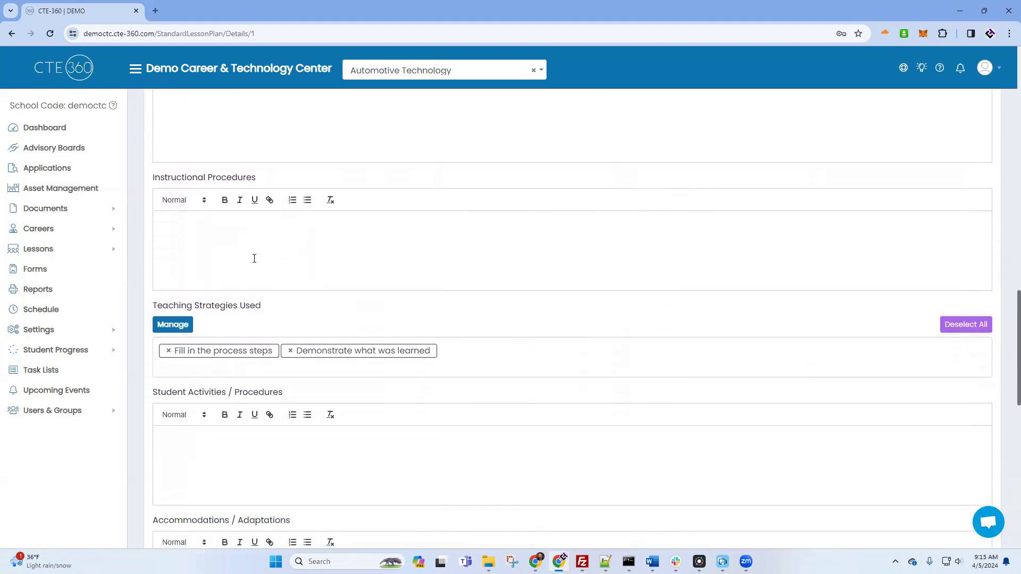
scroll(268, 309, down, 1)
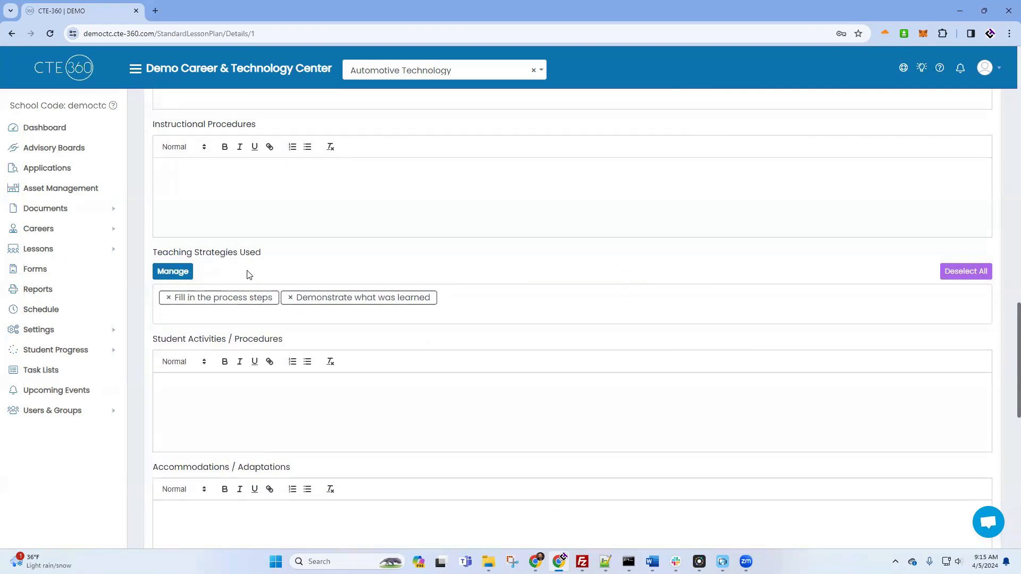
Step: Browse pages 1, 4 and 6 of the manageable Teaching Strategies list and return to the lesson plan
click(171, 274)
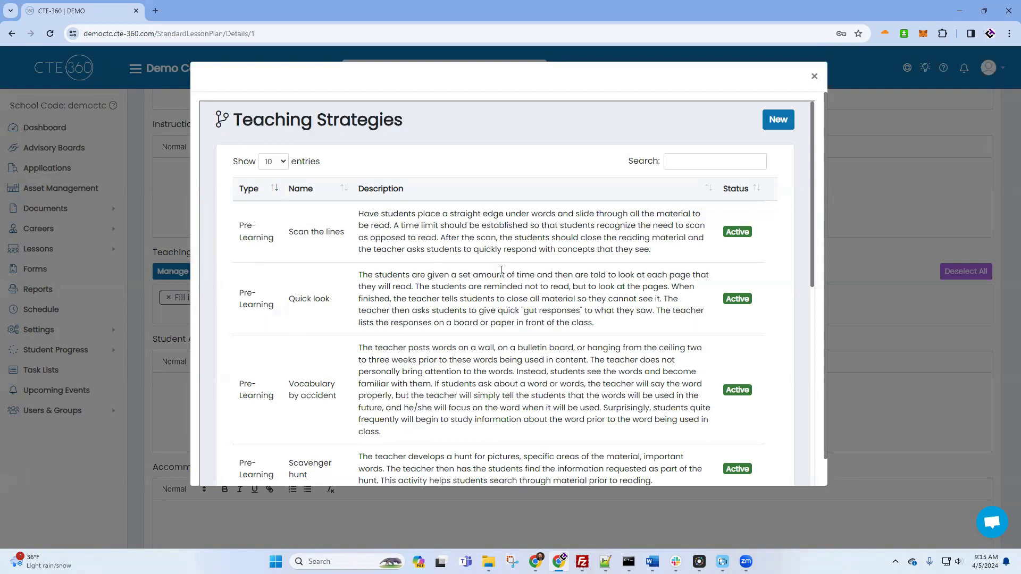
scroll(319, 325, down, 3)
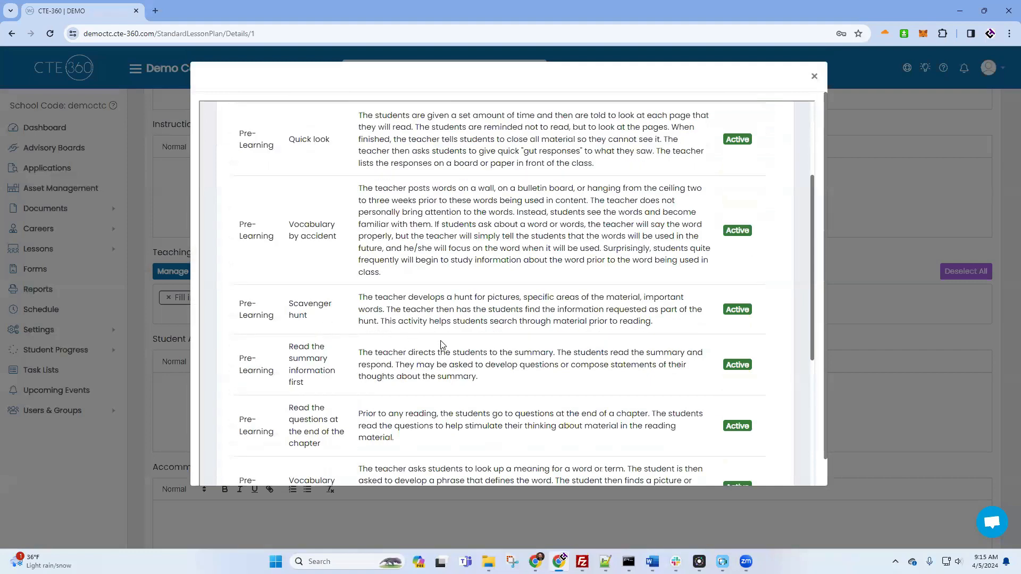
scroll(441, 344, down, 2)
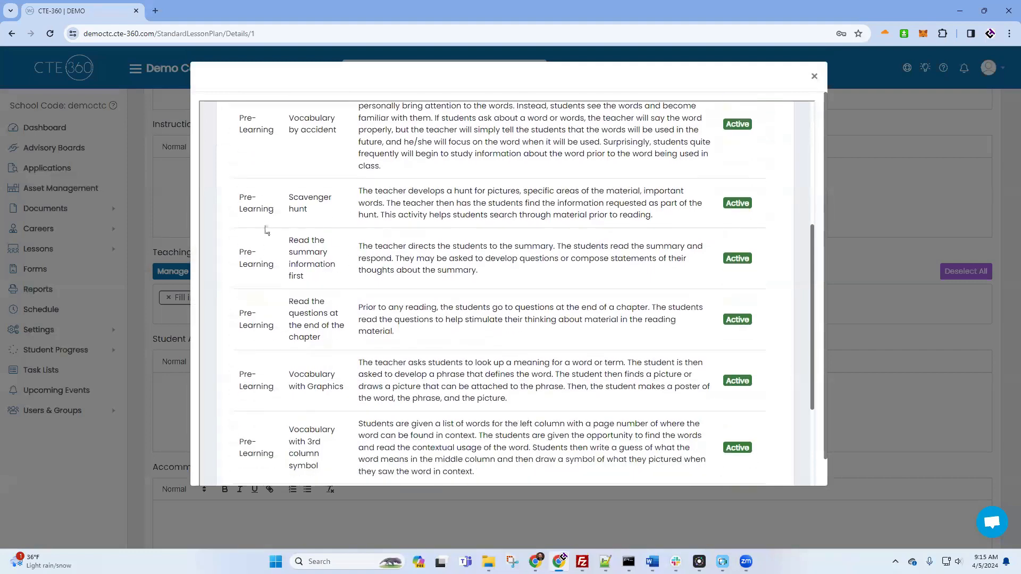
scroll(481, 293, down, 4)
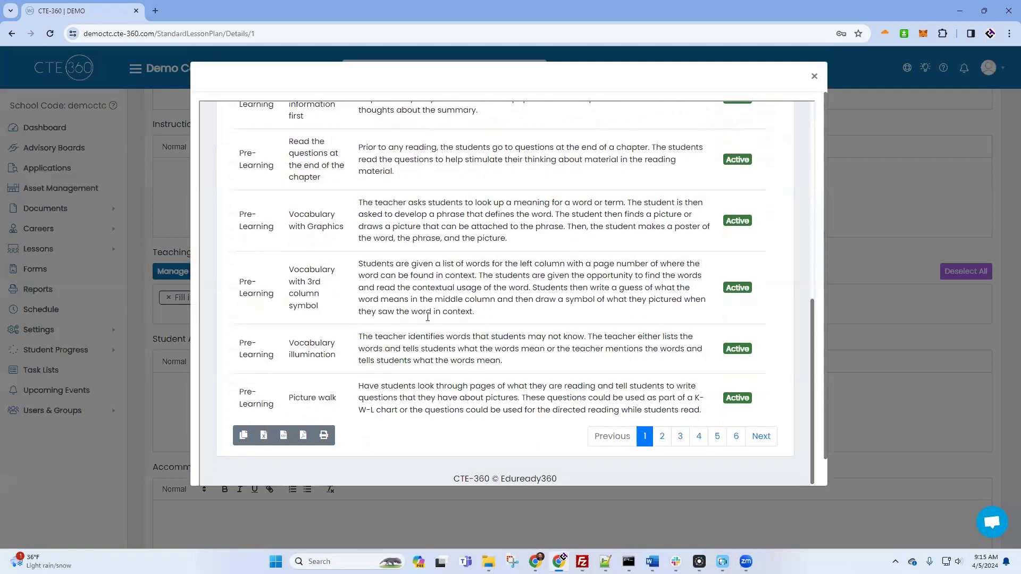
click(696, 406)
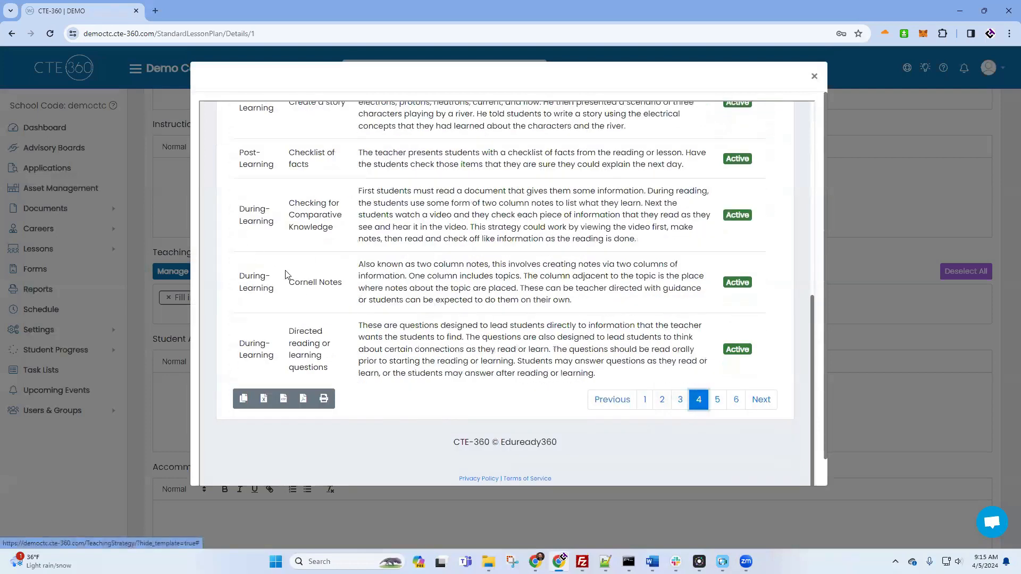
scroll(359, 257, up, 1)
scroll(447, 293, down, 1)
click(736, 402)
scroll(269, 267, up, 3)
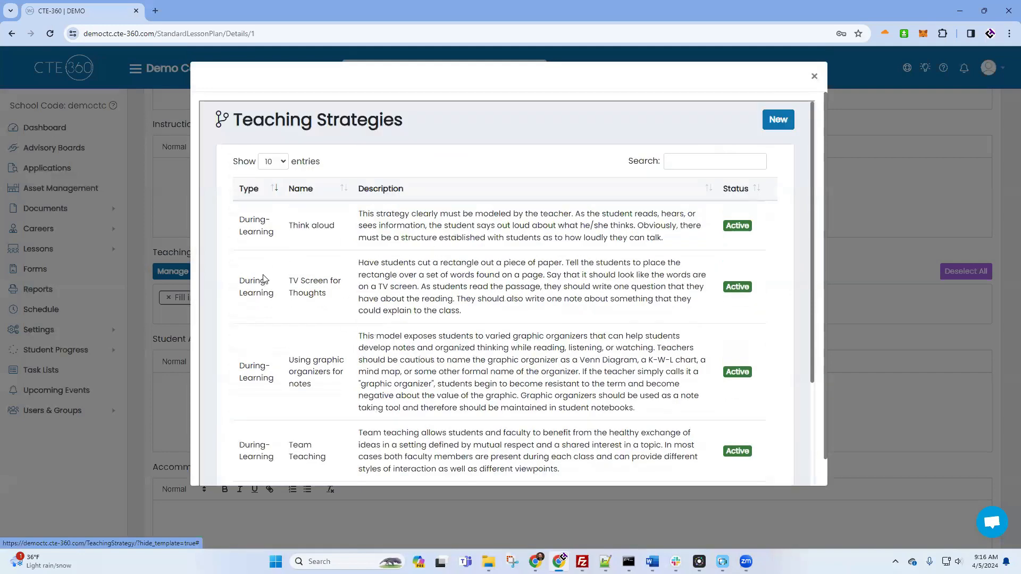
scroll(312, 289, down, 3)
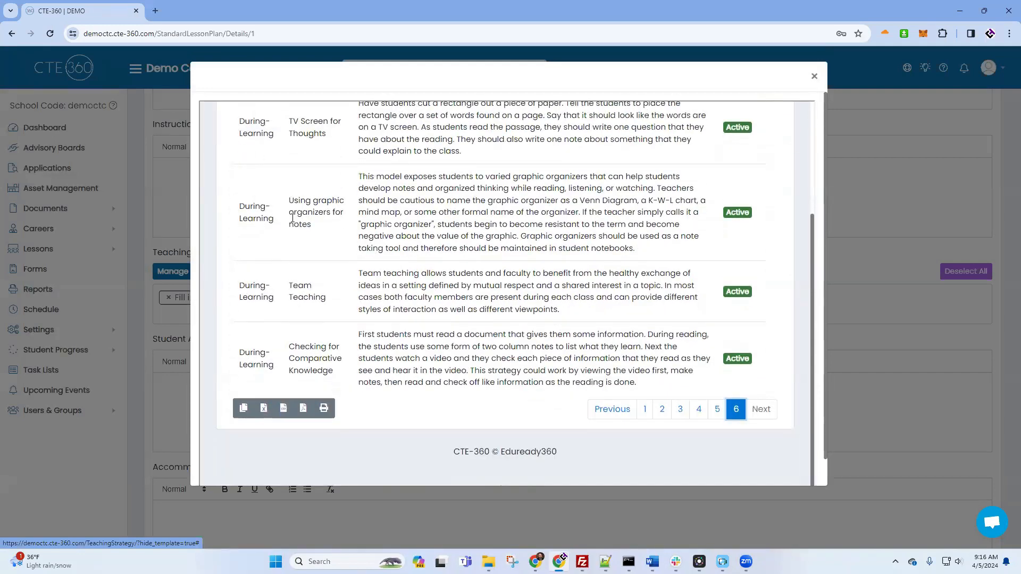
click(815, 76)
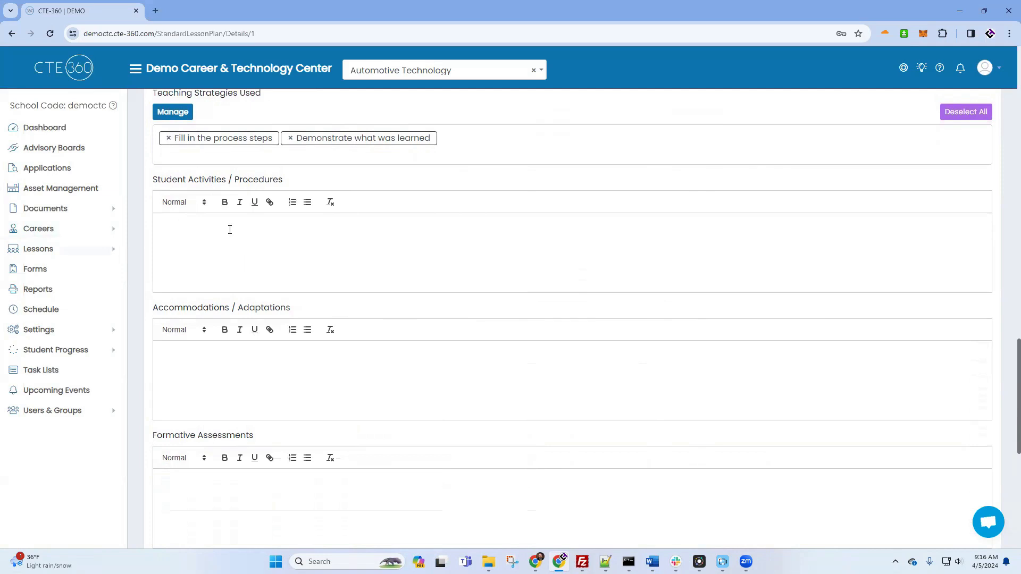
Step: Inspect the CDX MLR online entry in the lesson plan's manageable Web Links and view the manageable Attachments list
scroll(389, 300, down, 2)
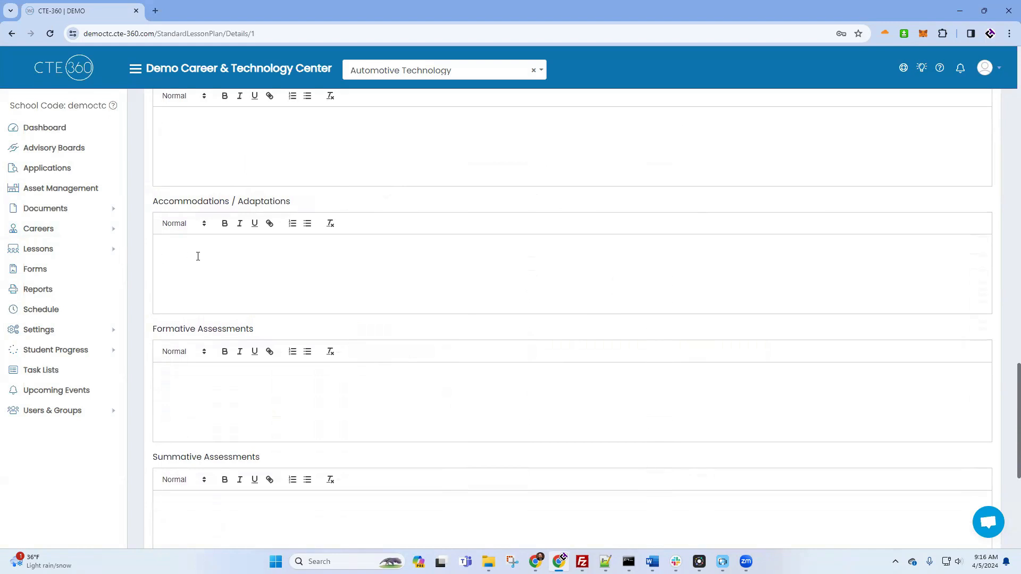
scroll(335, 269, down, 2)
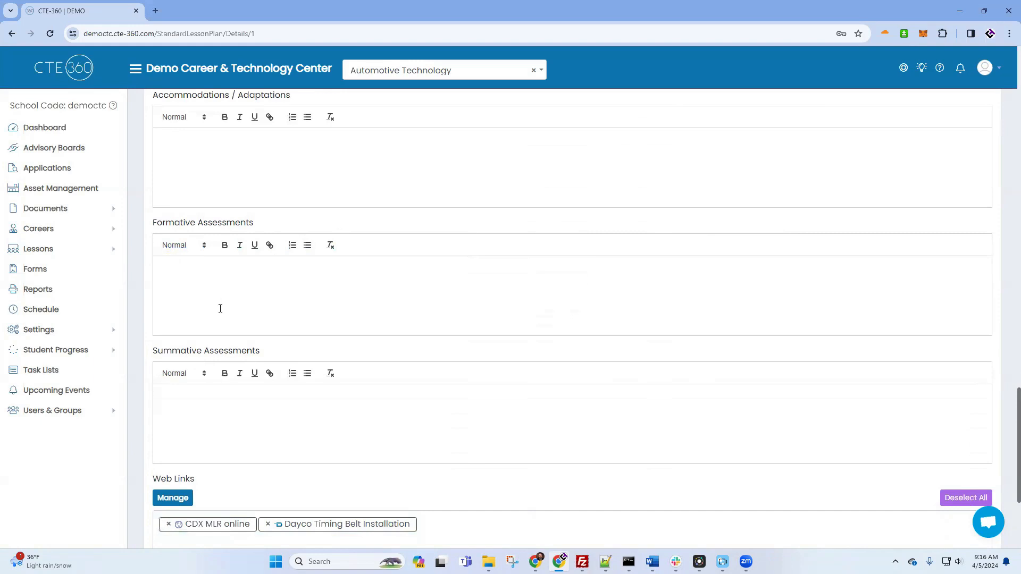
scroll(192, 356, down, 4)
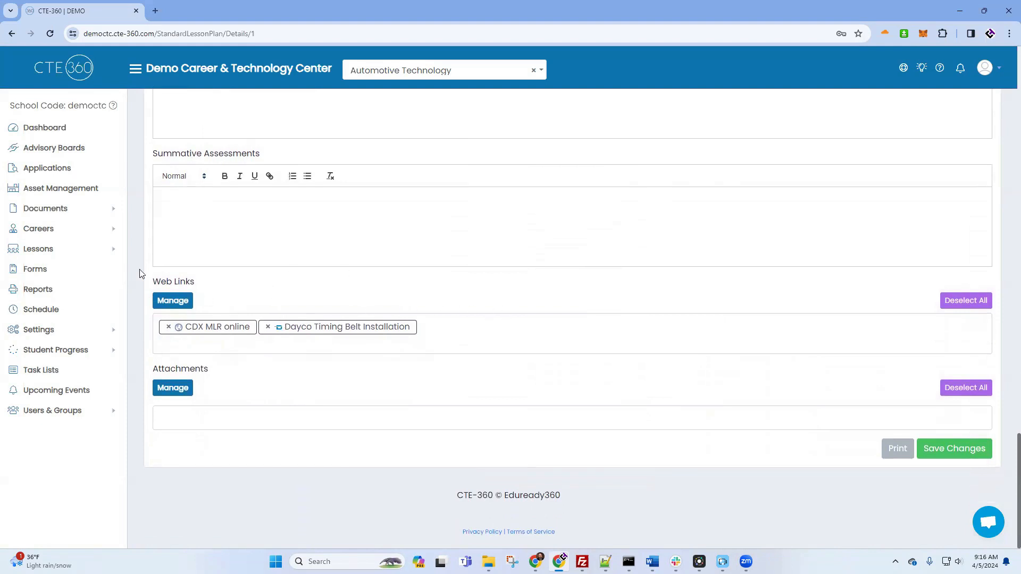
click(174, 302)
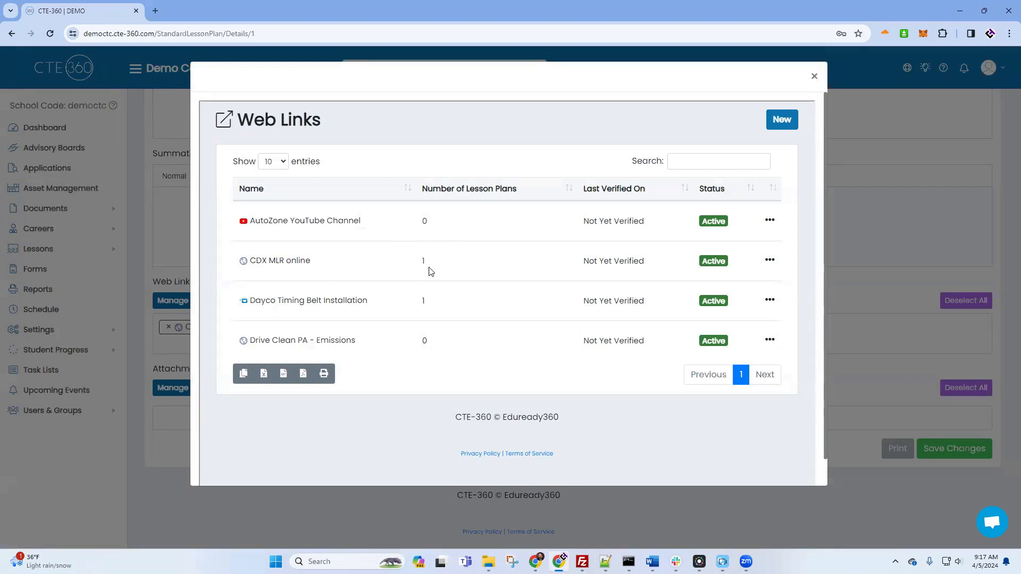
click(769, 262)
click(730, 279)
drag(443, 230, 576, 236)
click(626, 132)
click(814, 76)
click(172, 388)
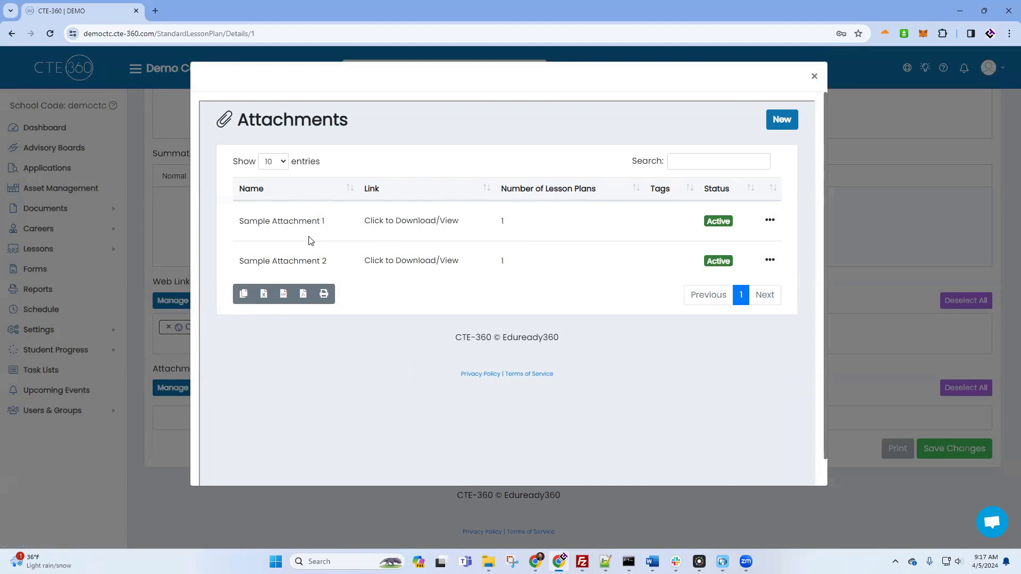
click(815, 77)
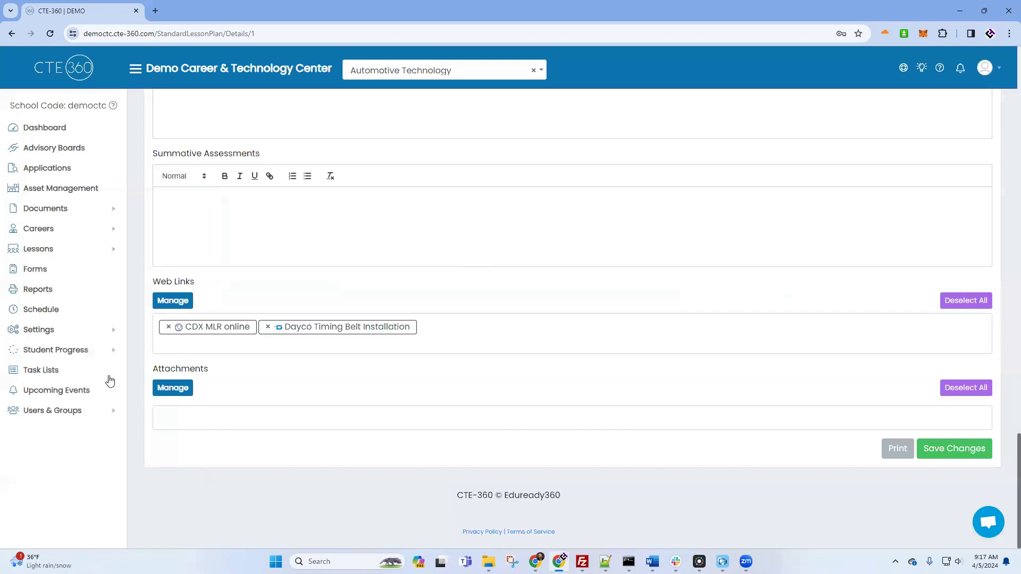
Step: Log in as the Automotive Technology teacher from the Teachers list
click(53, 411)
scroll(73, 332, down, 1)
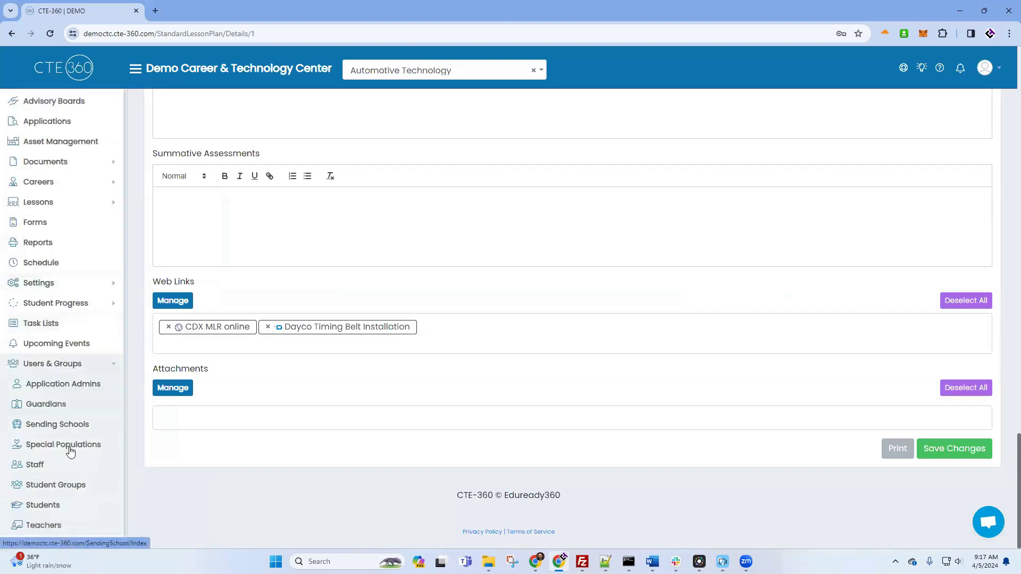
click(40, 525)
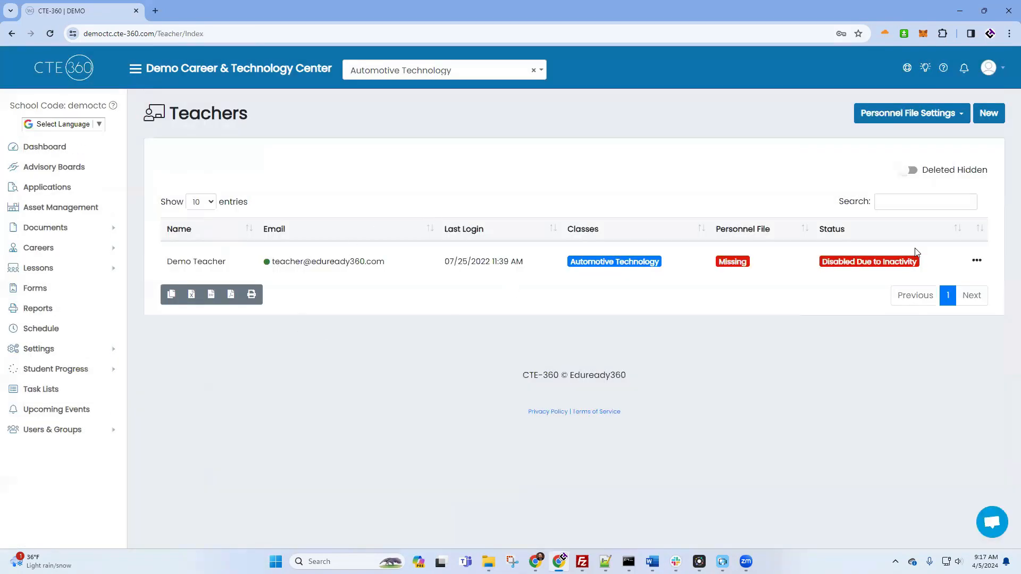
click(977, 261)
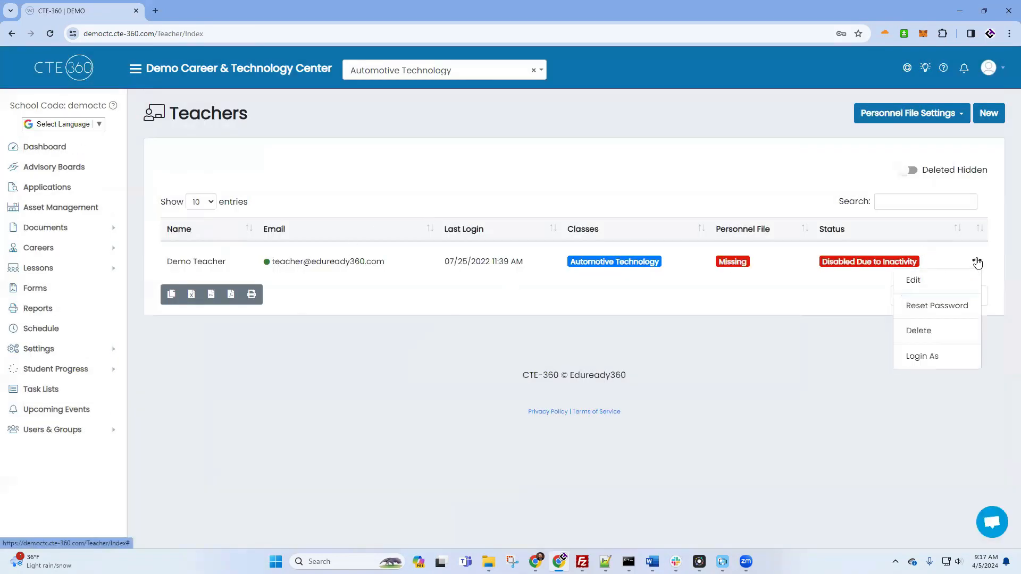
click(918, 358)
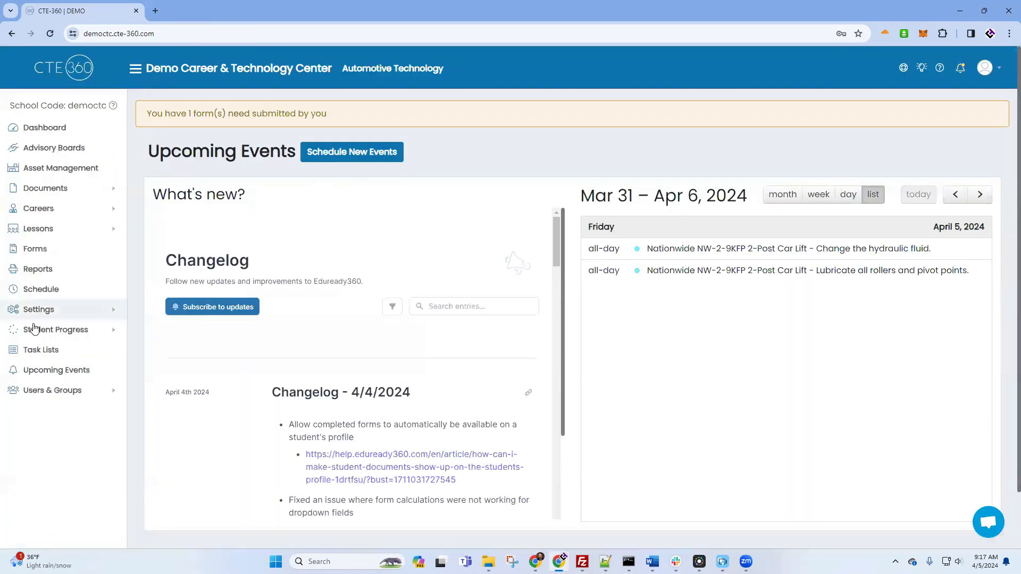
Step: Place the "Remove and replace a timing belt" lesson plan on the schedule for Tuesday 4/2 at 11:00 AM
click(36, 292)
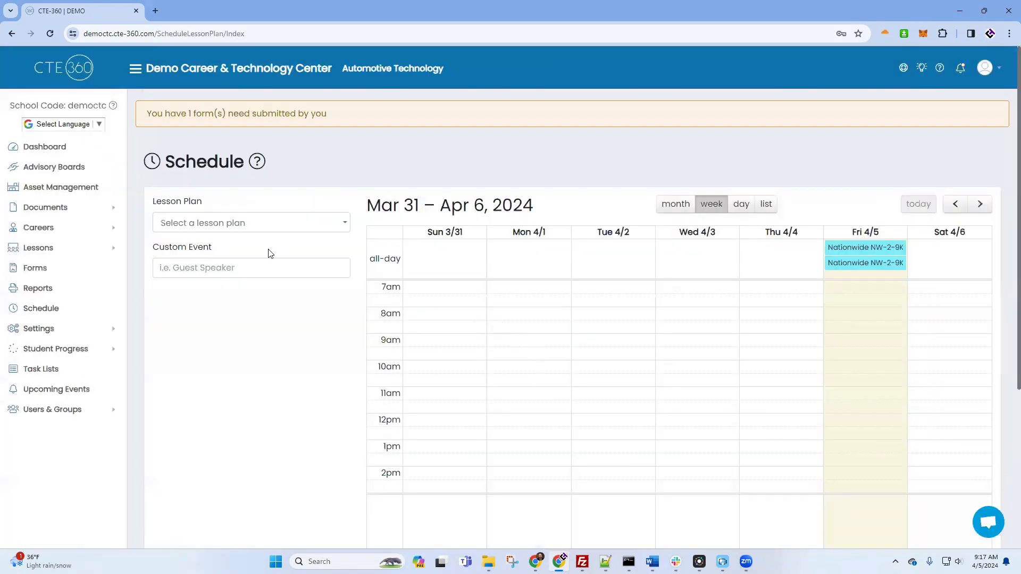
click(241, 226)
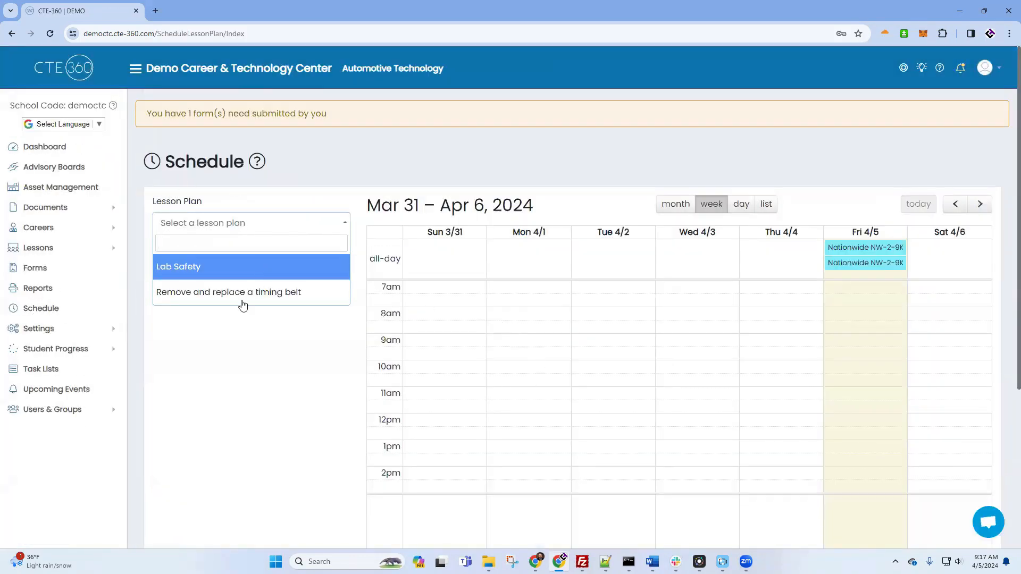
click(190, 296)
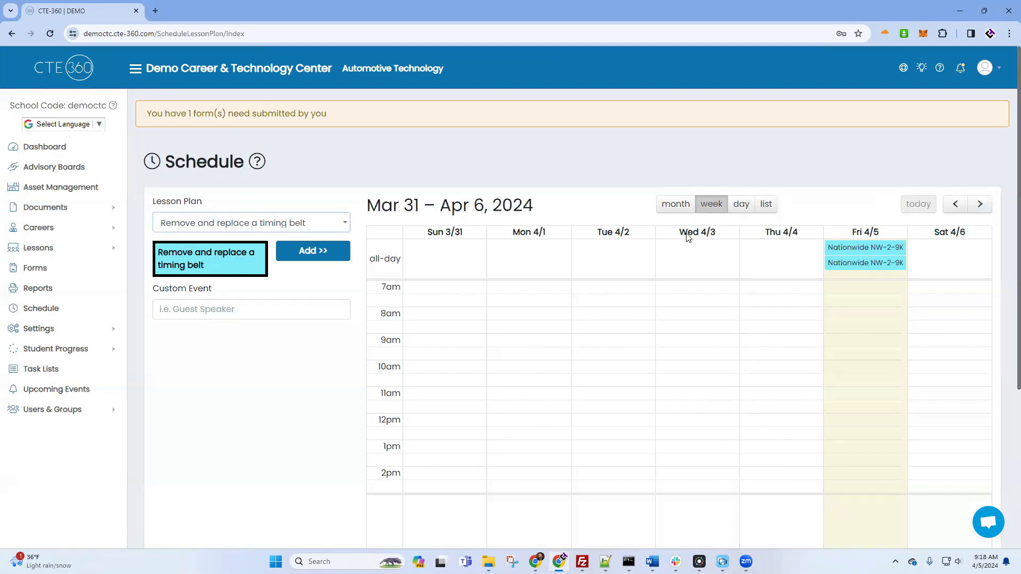
drag(207, 278, 602, 392)
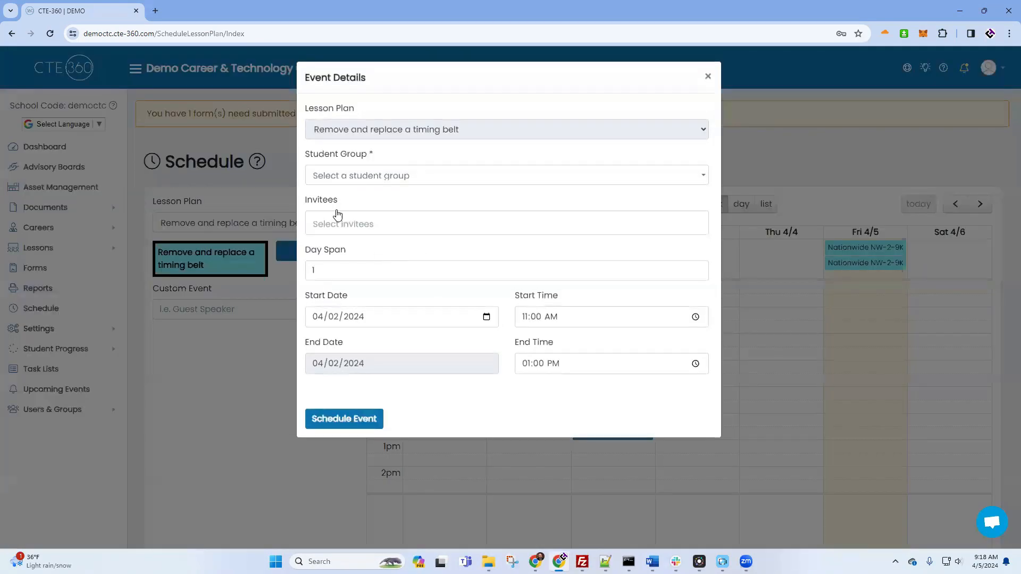
Step: Assign the PM Session student group to the timing belt event
click(351, 176)
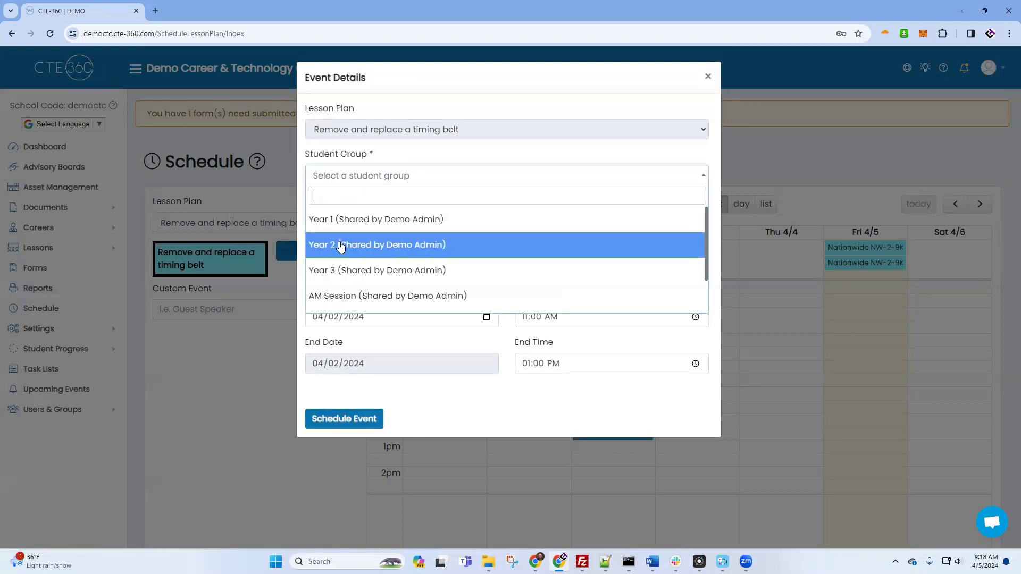
scroll(388, 282, down, 1)
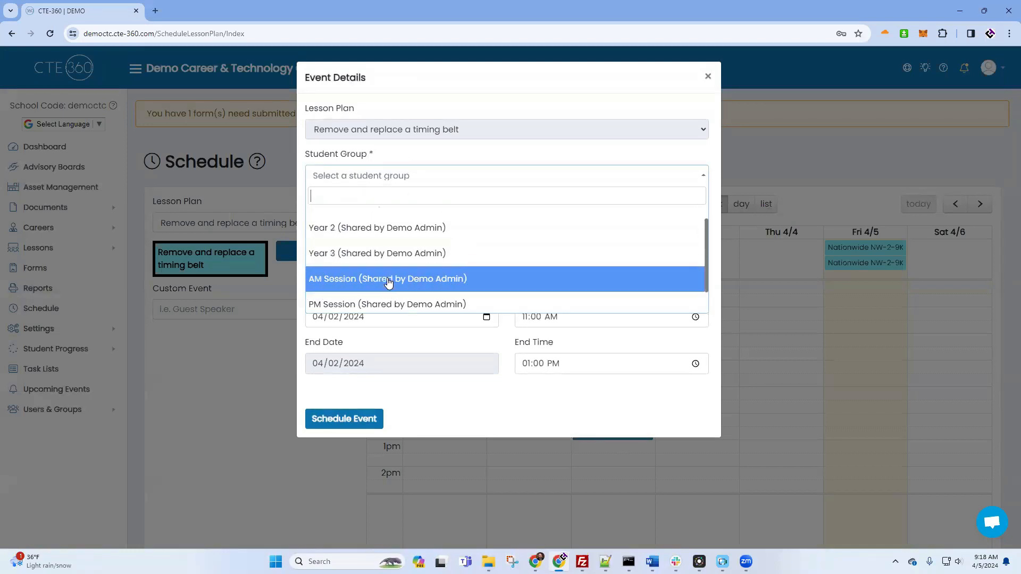
scroll(389, 282, down, 1)
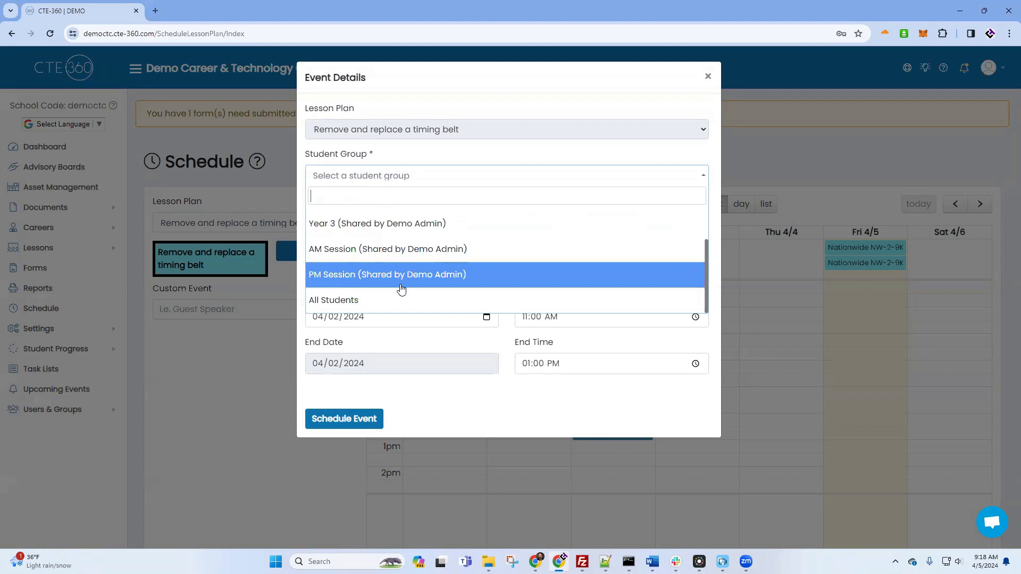
scroll(403, 291, up, 2)
scroll(400, 263, down, 2)
click(333, 279)
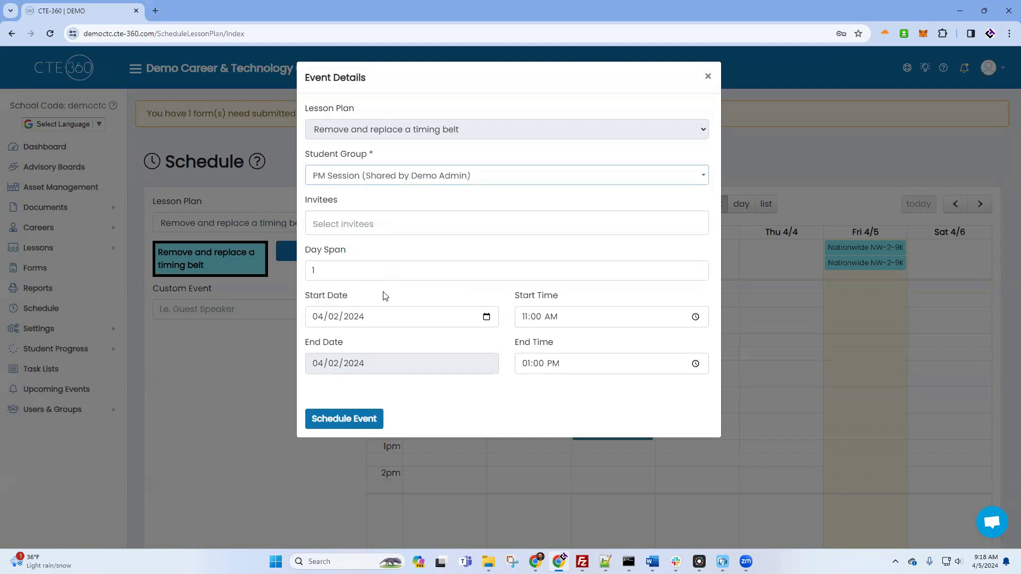
Step: Set the timing belt event's day span to 3 and end time to 02:00 PM, and schedule it
click(340, 273)
text(3)
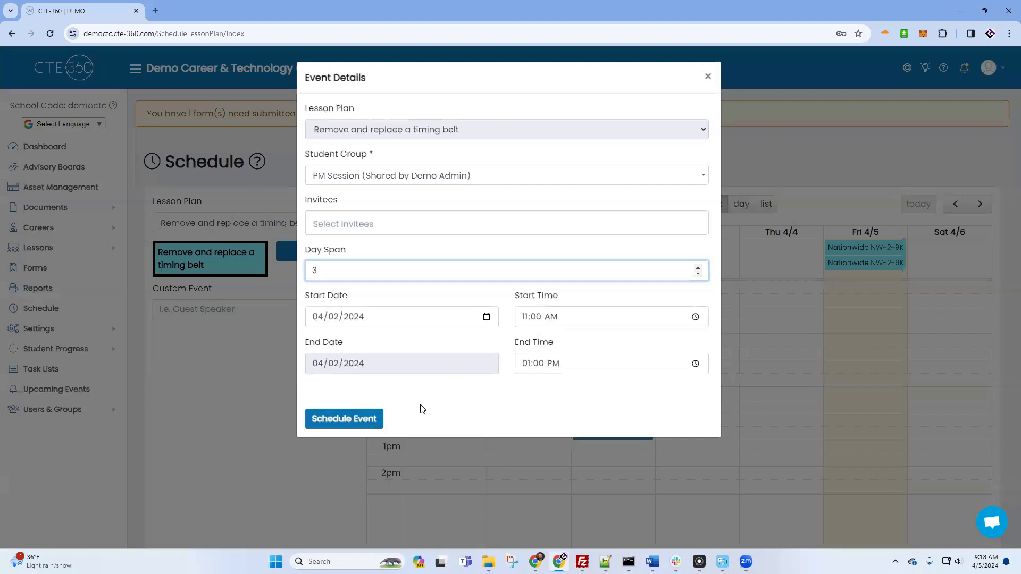
click(528, 367)
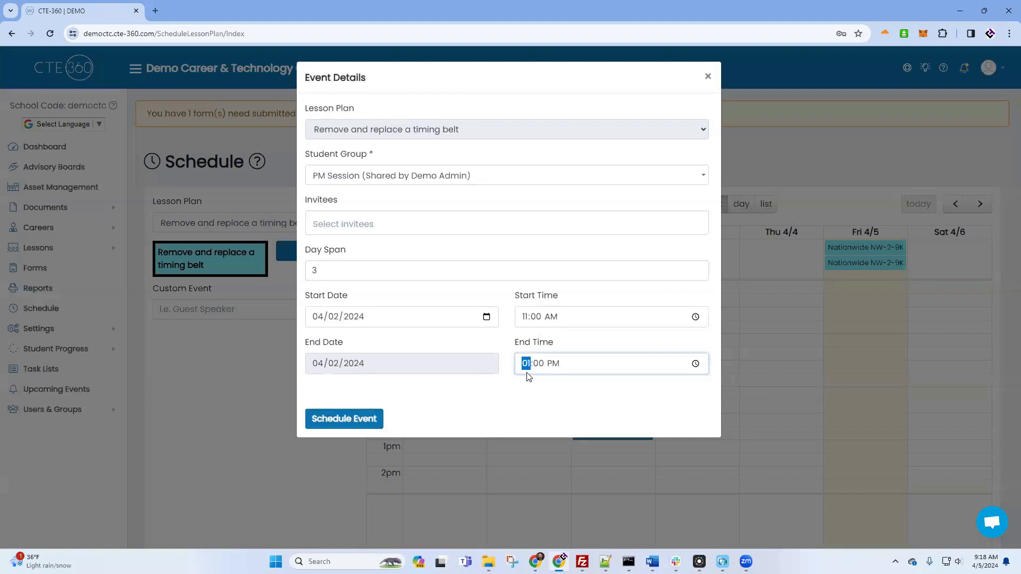
text(2)
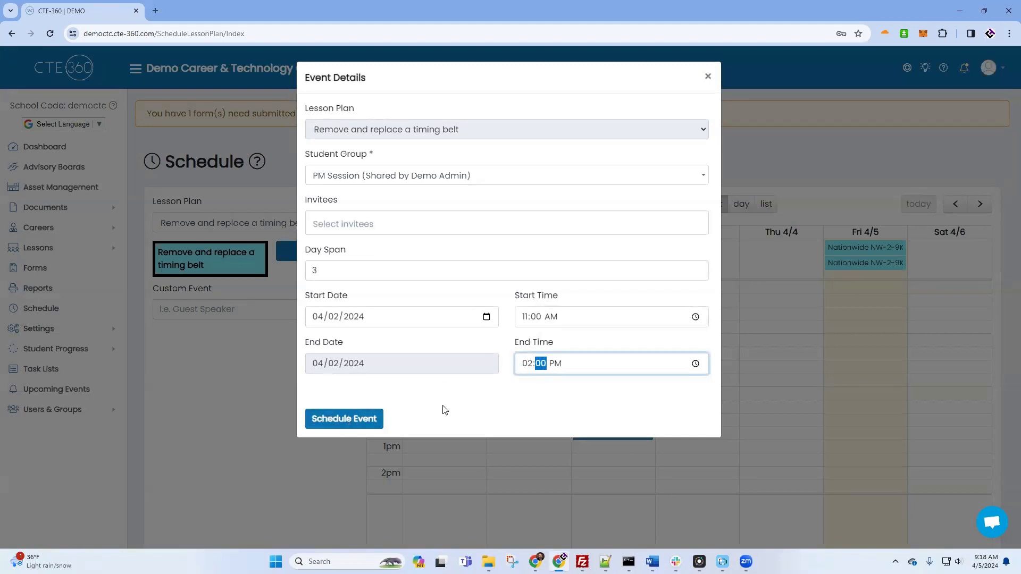
click(345, 418)
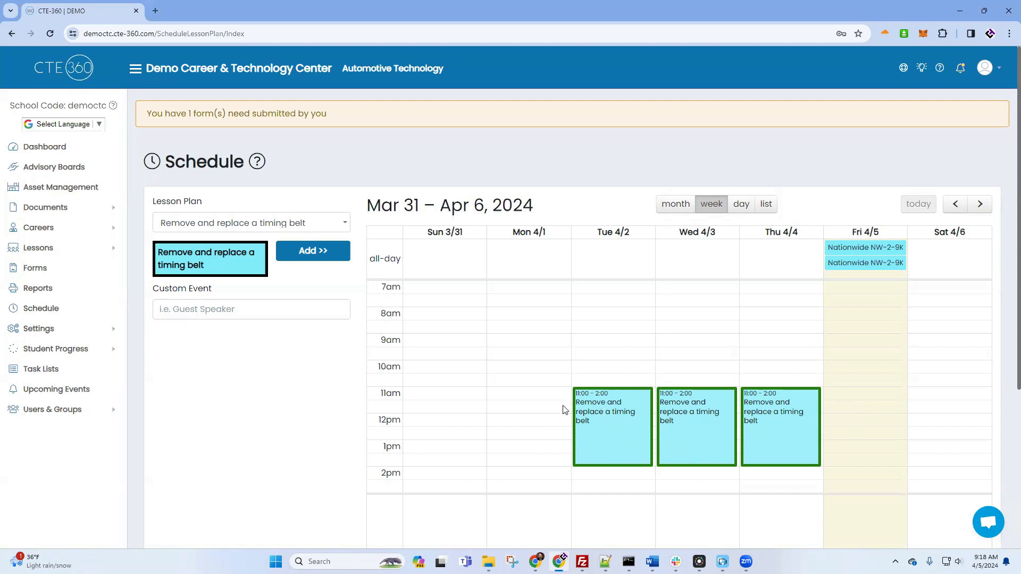
Step: Place the Lab Safety lesson plan on Monday 4/1 at 8:30 AM and assign the AM Session student group
click(209, 228)
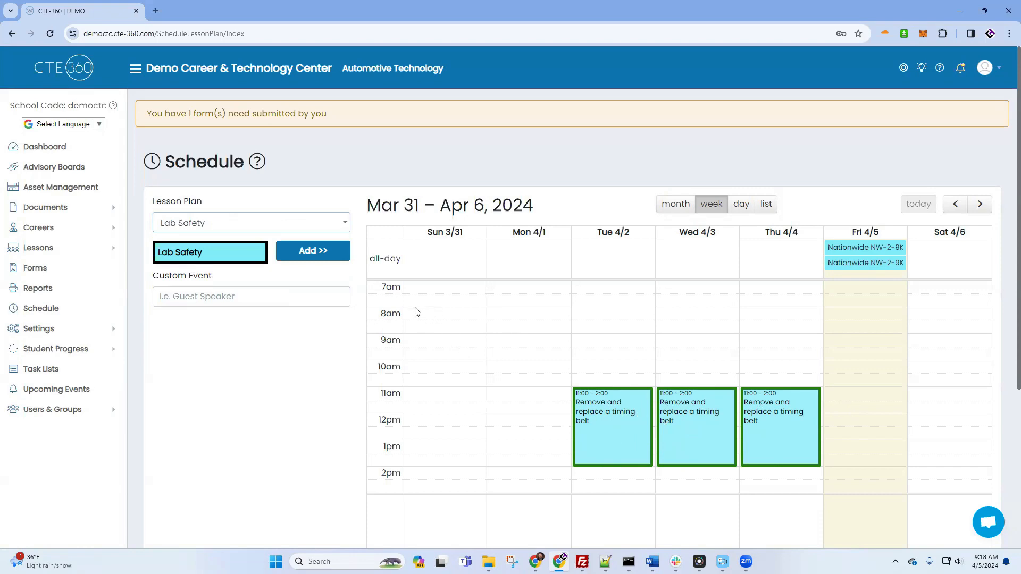
drag(209, 258, 537, 326)
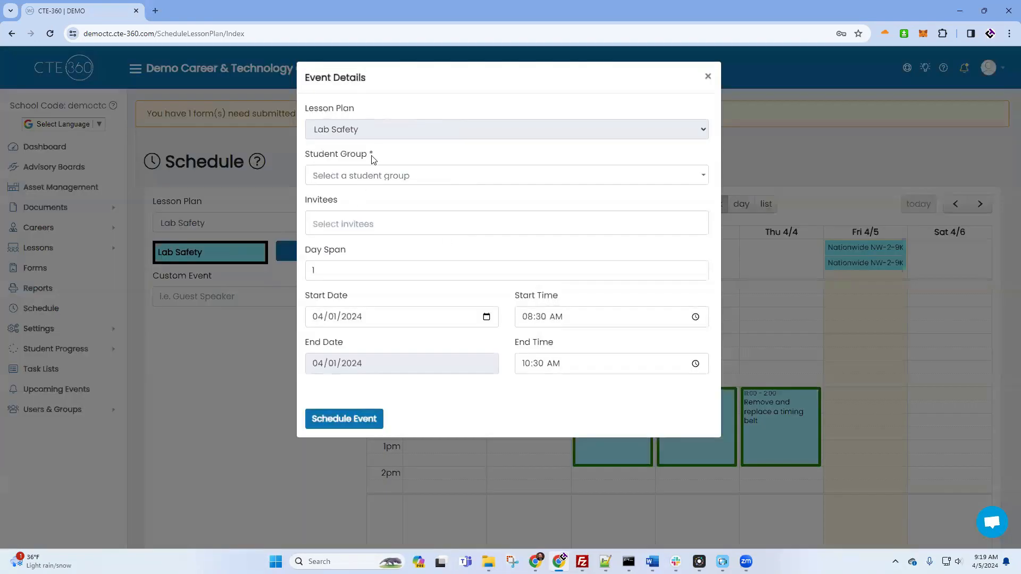
click(404, 176)
click(358, 292)
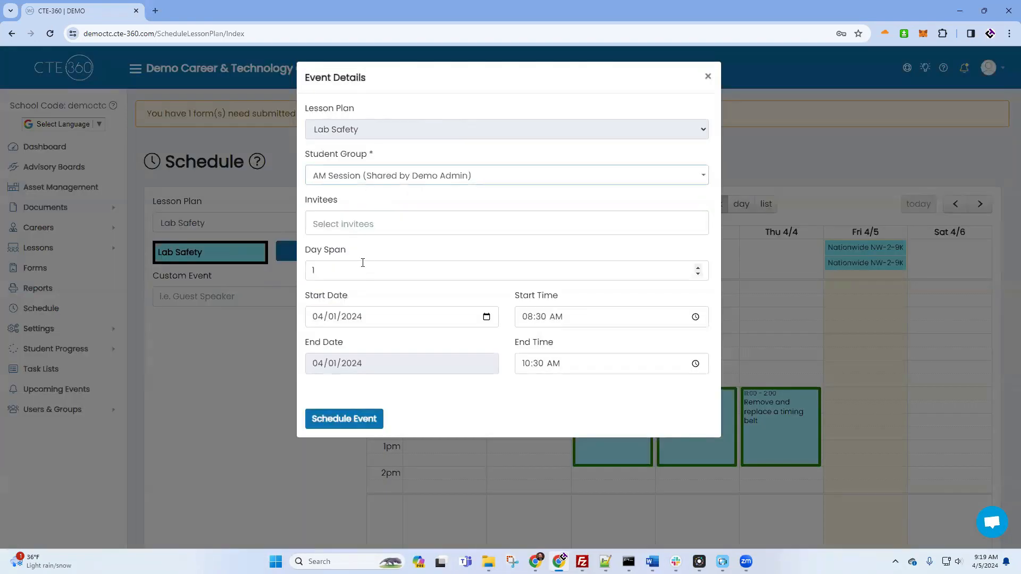
Step: Set the Lab Safety event's day span to 5 and end time to 11:00 AM, and schedule it
click(331, 267)
key(BackSpace)
text(5)
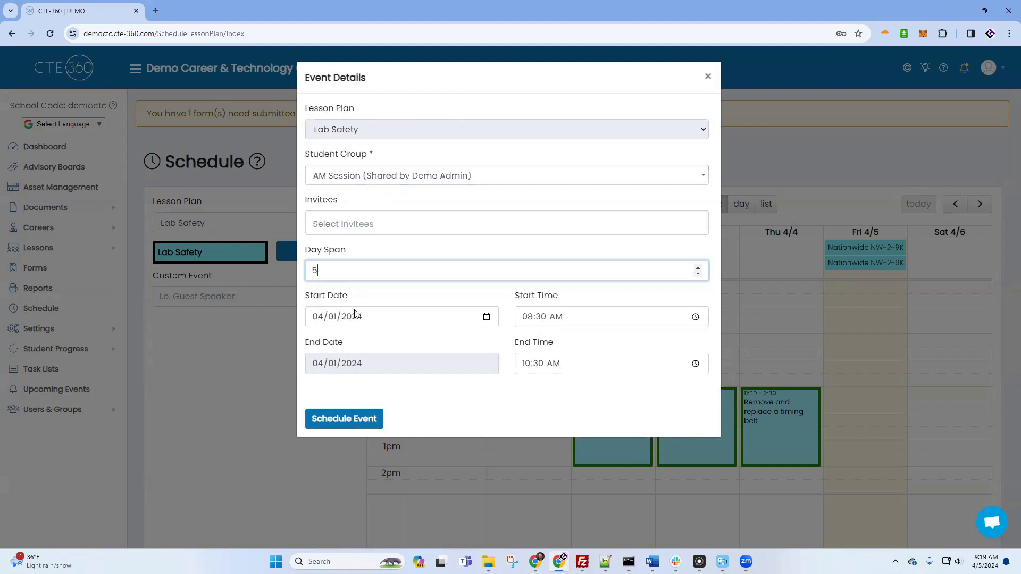
click(538, 363)
text(0)
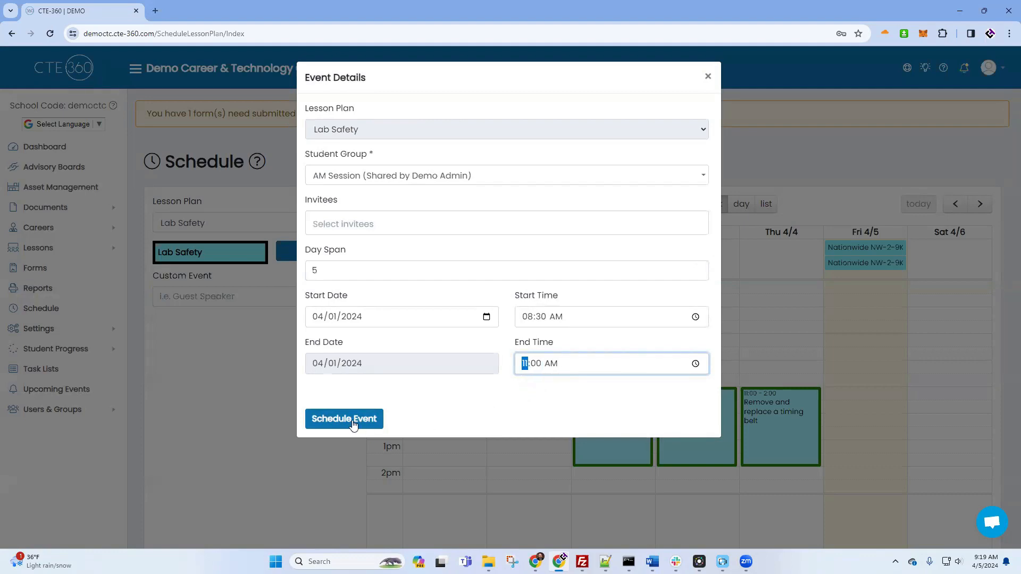
text(11)
click(351, 421)
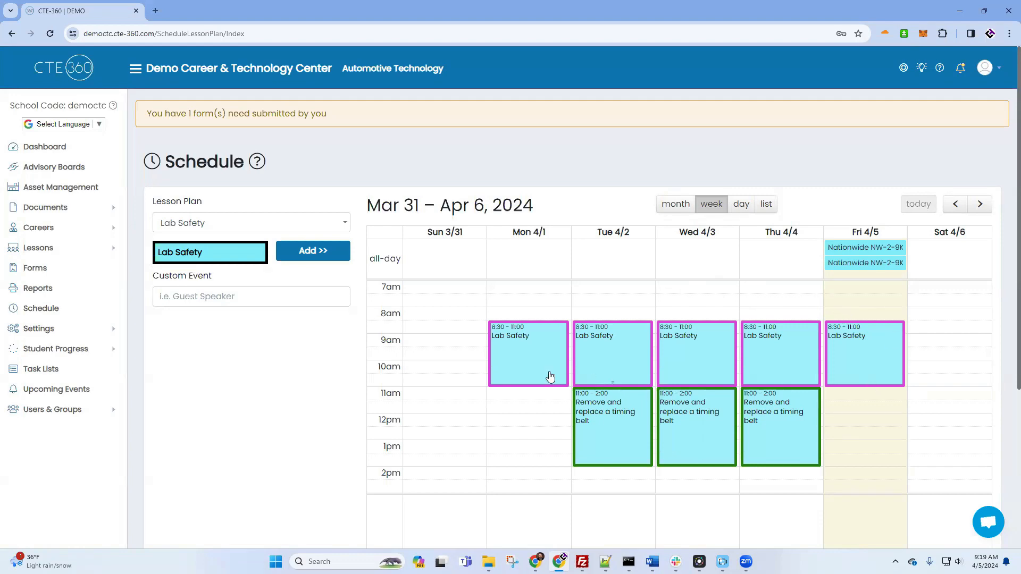
Step: View the event details of Tuesday's timing belt lesson and return to the schedule
click(605, 417)
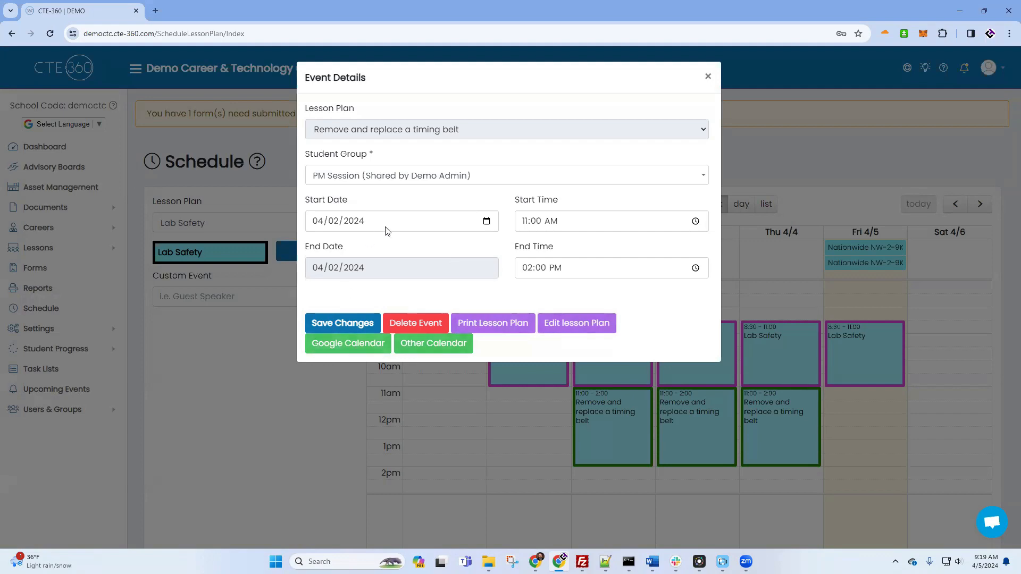
click(708, 77)
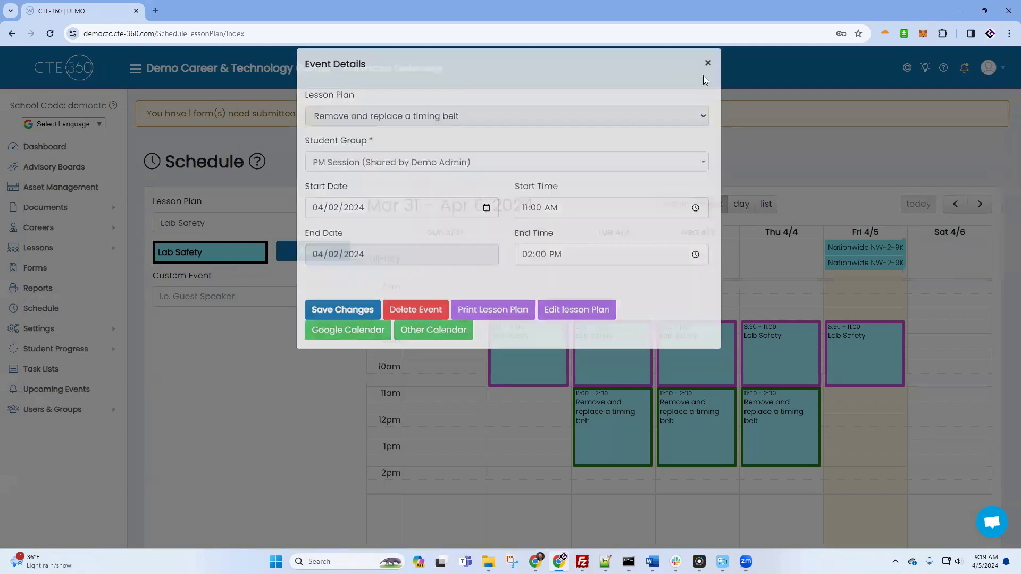